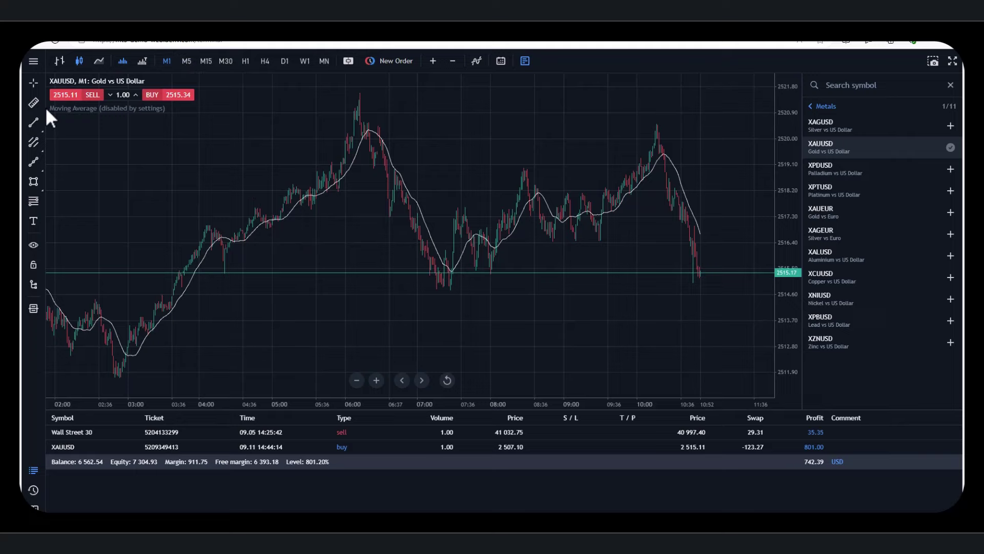
From the main menu, try the light theme, then switch the terminal back to dark.
click(37, 63)
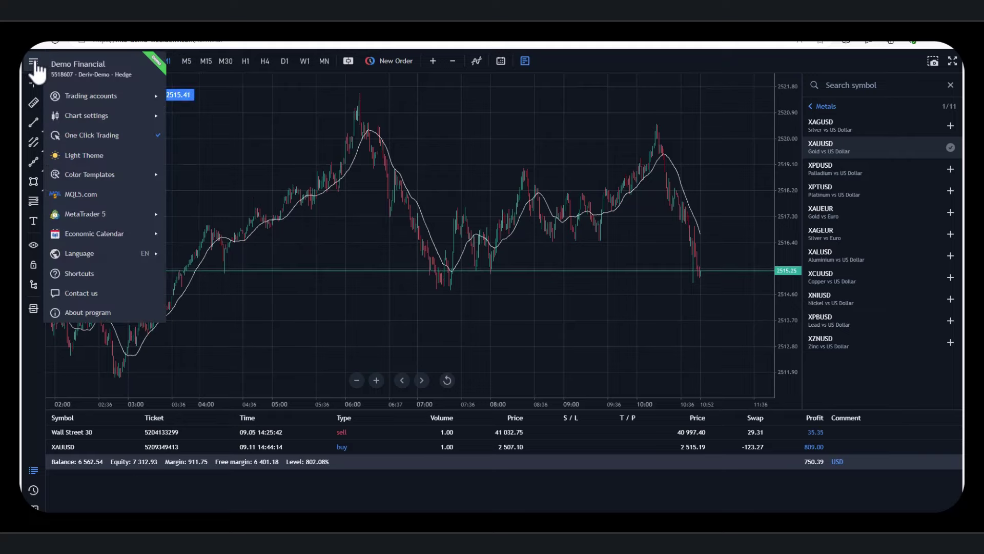
mouse_move(100, 179)
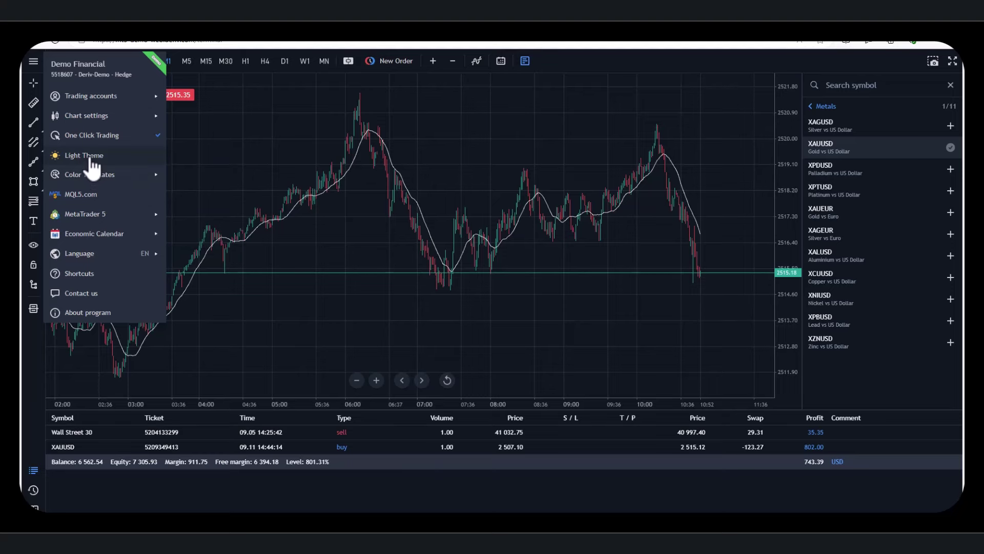
click(91, 163)
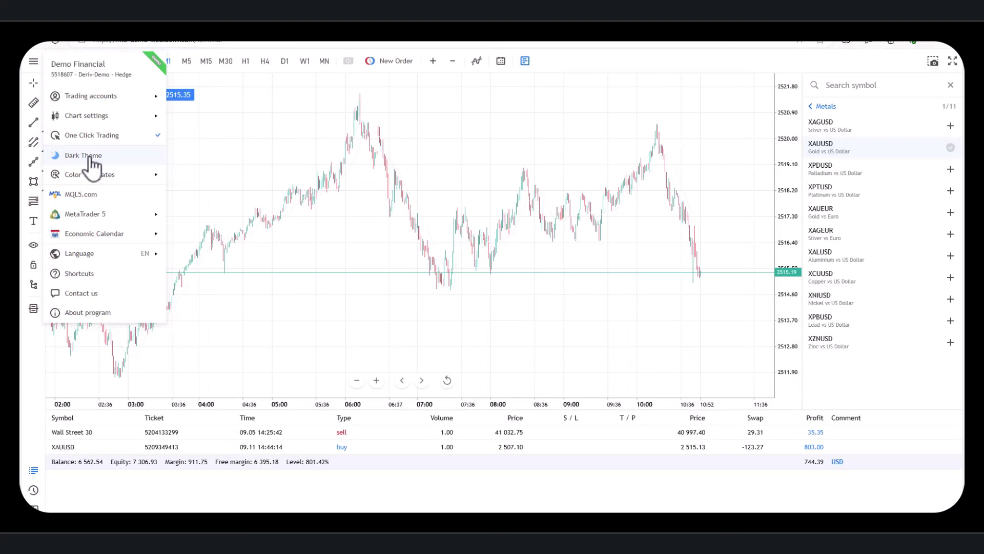
click(93, 158)
mouse_move(106, 222)
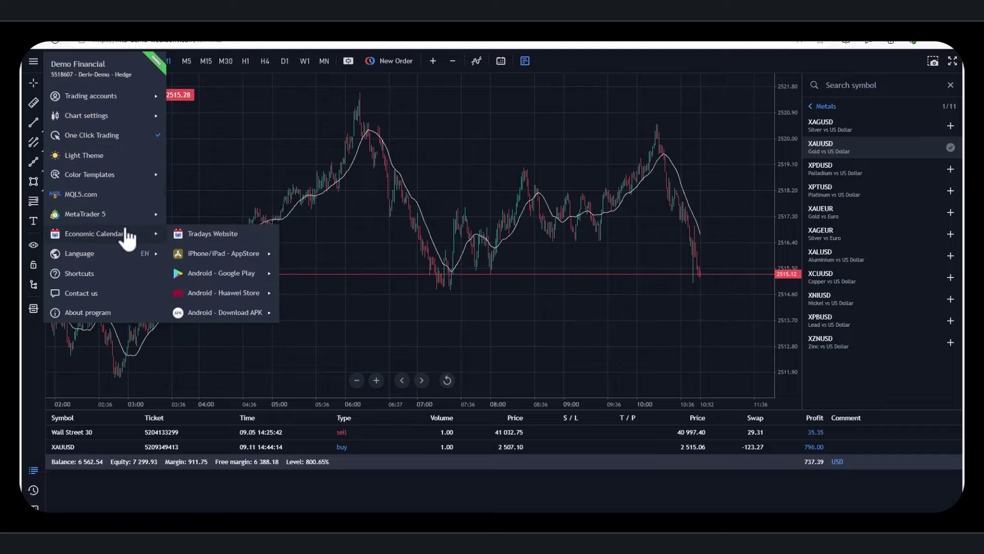
mouse_move(100, 257)
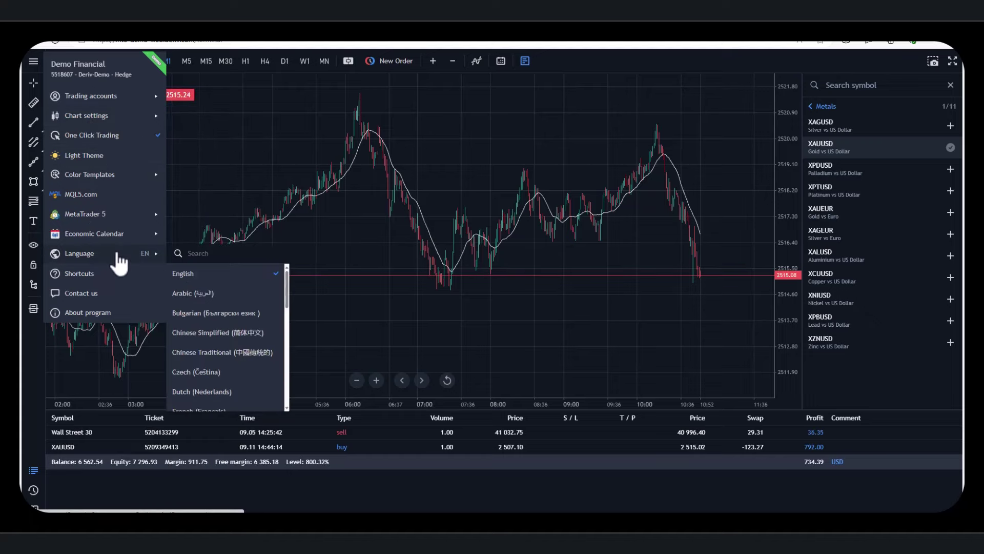
View the keyboard shortcuts reference, then close it along with the menu.
click(90, 278)
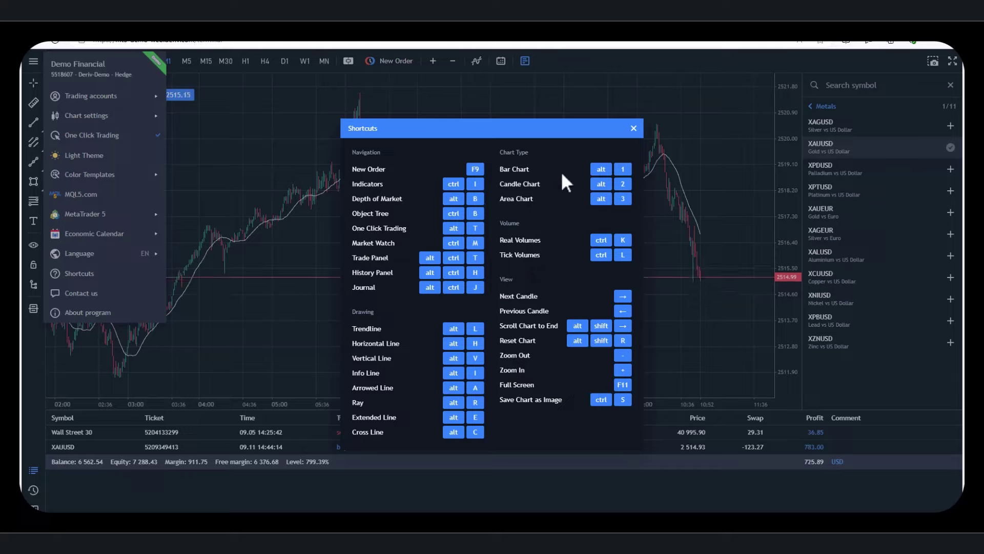
click(633, 128)
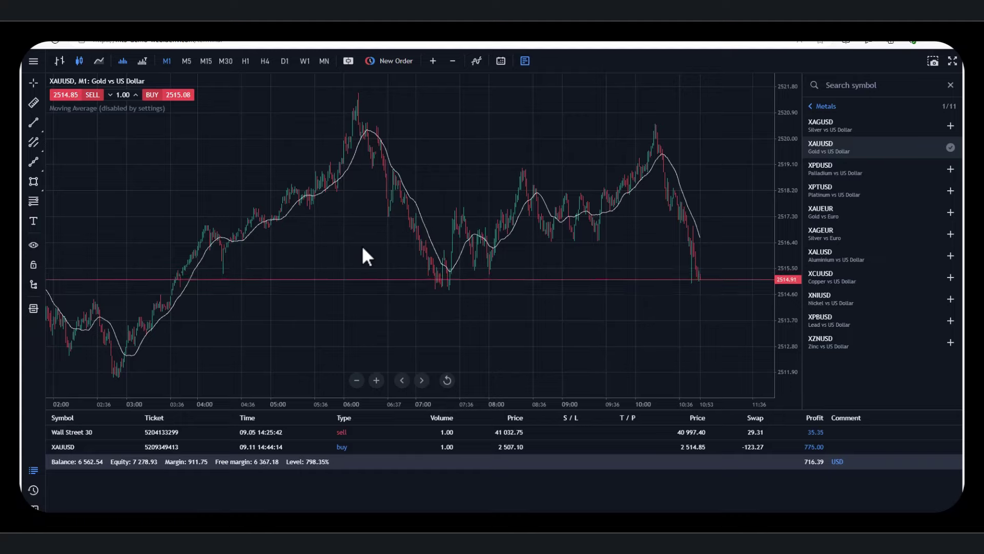
key(alt+3)
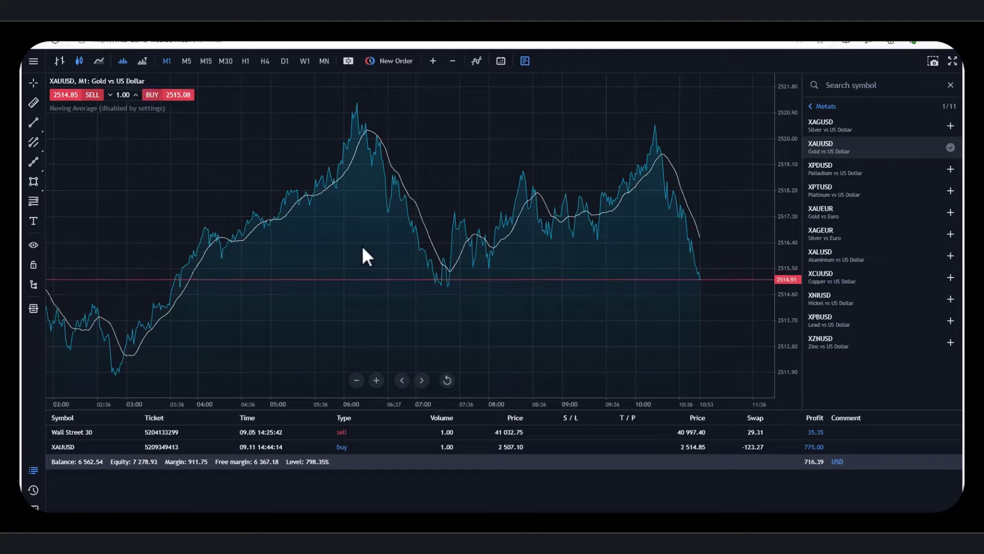
key(alt+2)
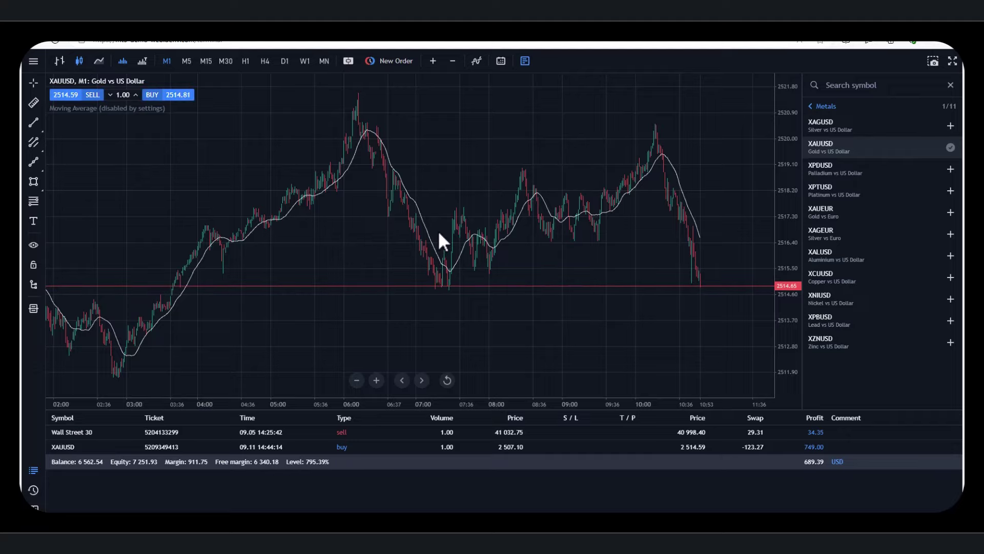
Zoom the XAUUSD M1 chart out, then back in to about 06:20–11:40 with wider candles.
scroll(438, 230, down, 1)
scroll(437, 229, down, 1)
scroll(439, 234, up, 1)
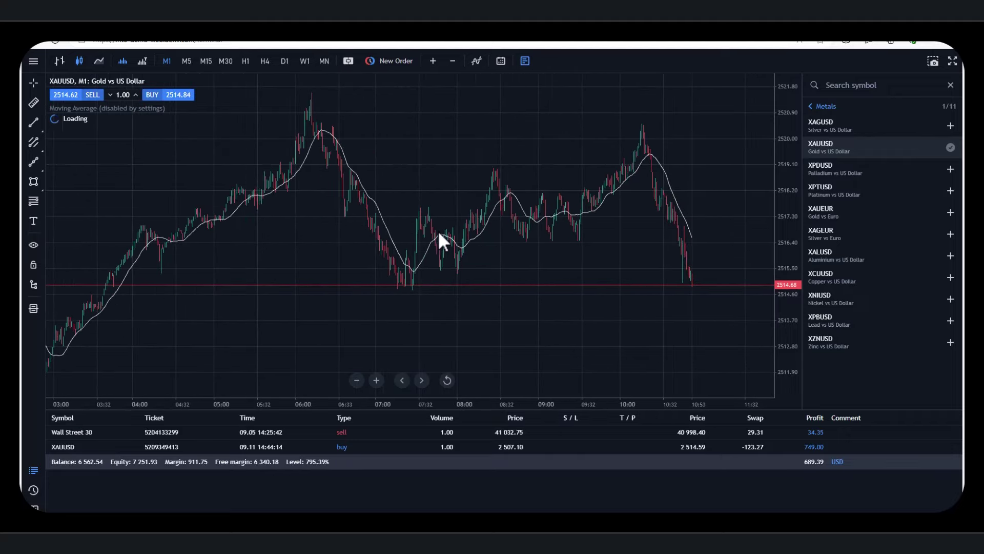
scroll(440, 234, up, 1)
scroll(439, 234, up, 1)
scroll(438, 229, up, 1)
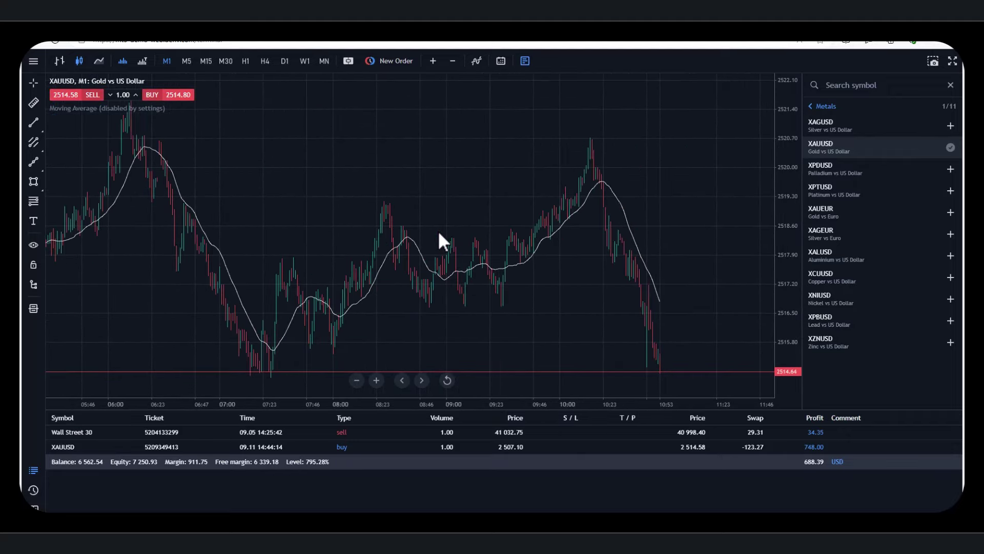
scroll(438, 230, up, 1)
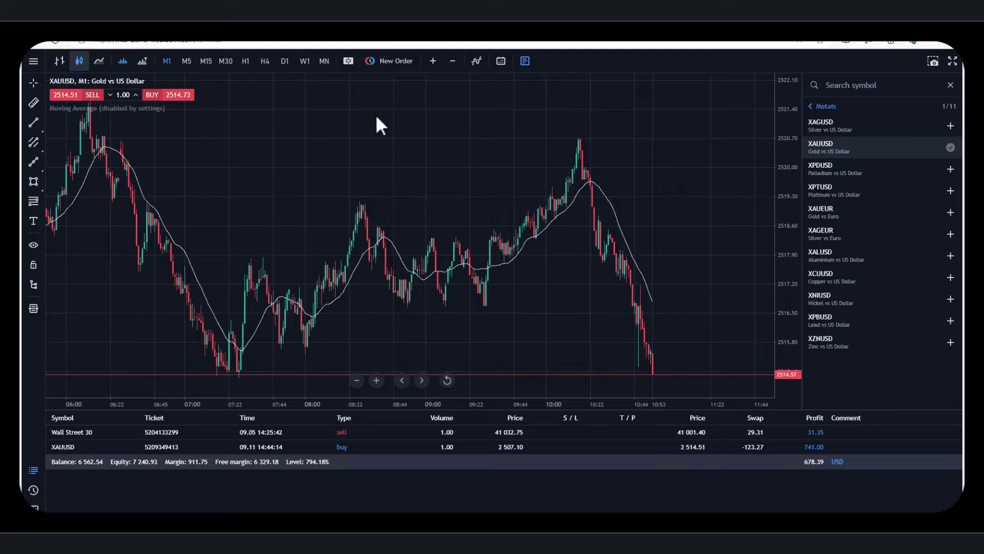
scroll(418, 182, up, 1)
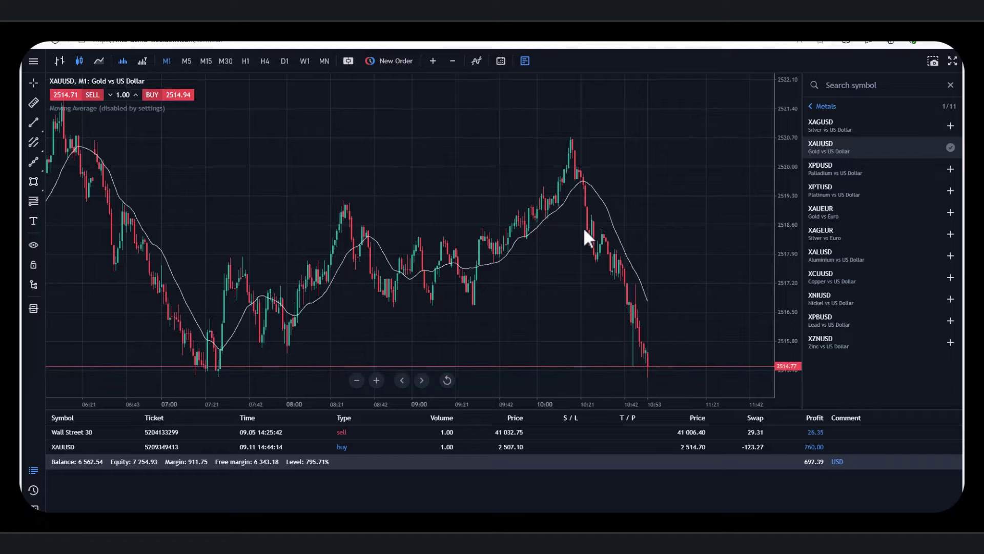
click(188, 63)
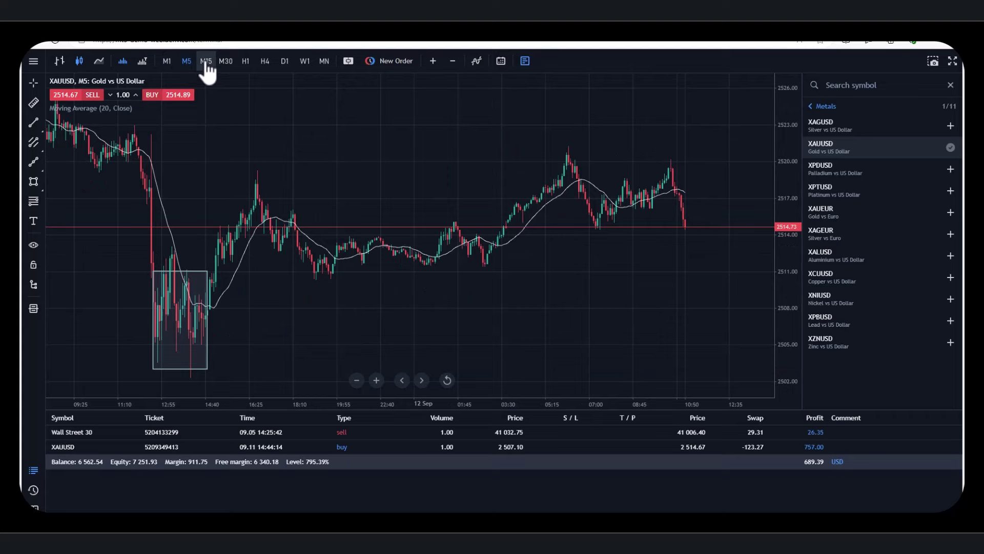
click(207, 67)
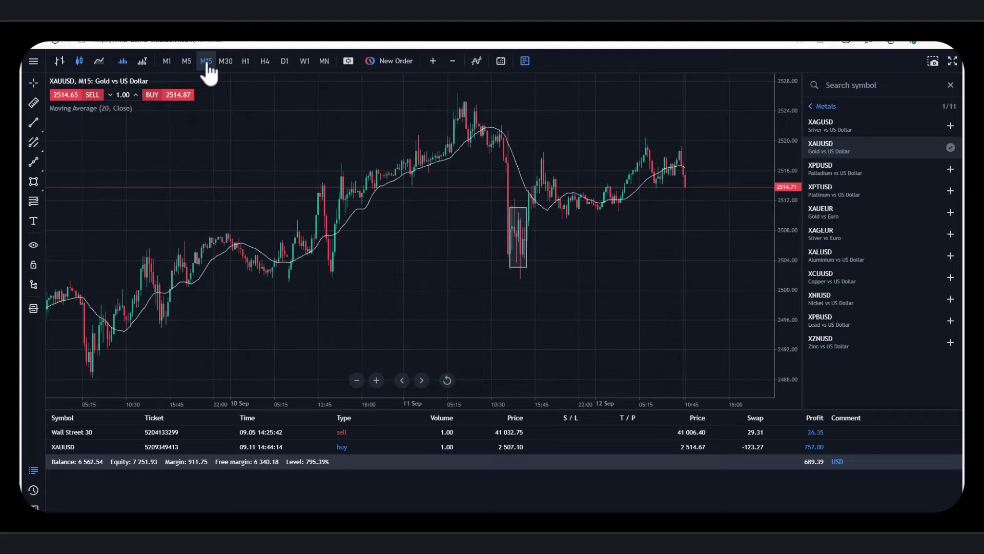
click(247, 64)
click(285, 65)
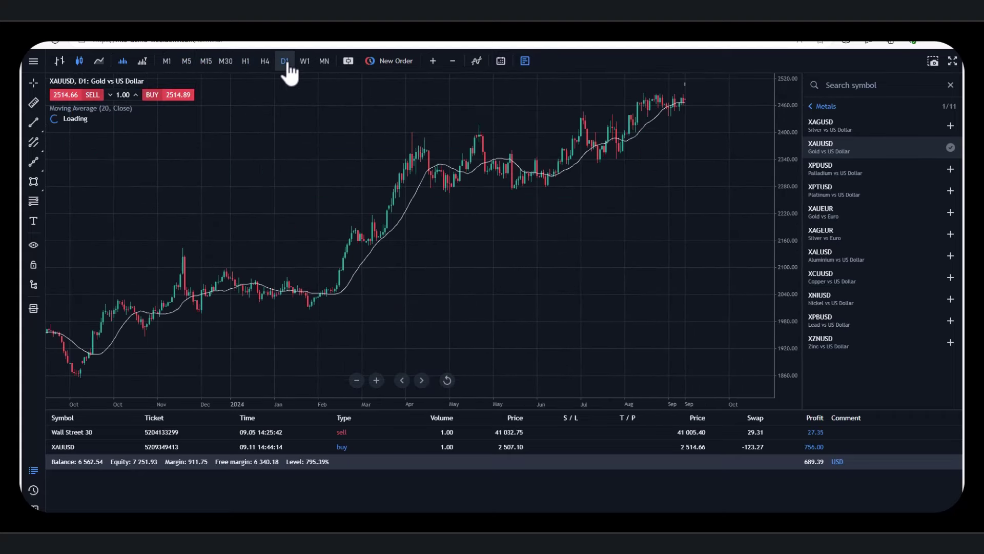
scroll(444, 254, up, 2)
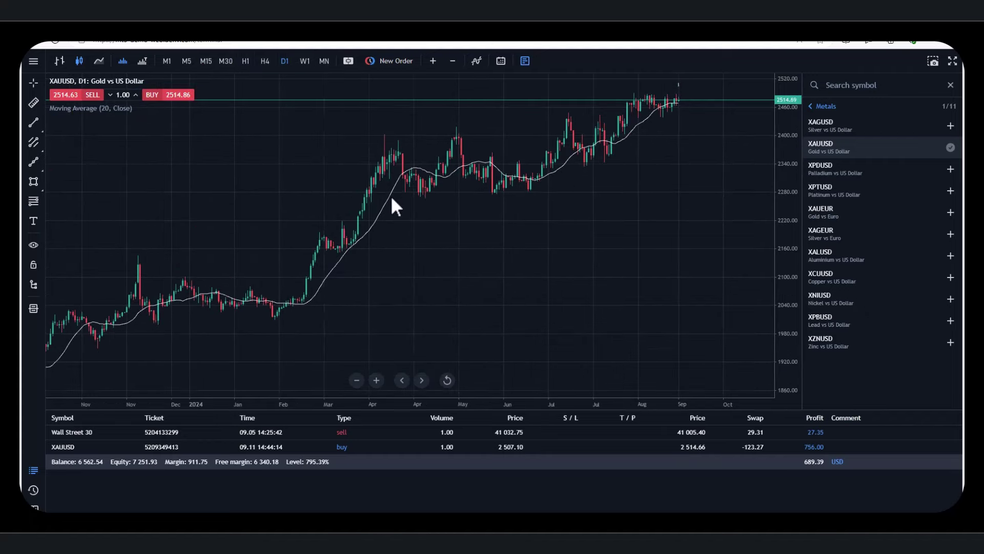
click(304, 61)
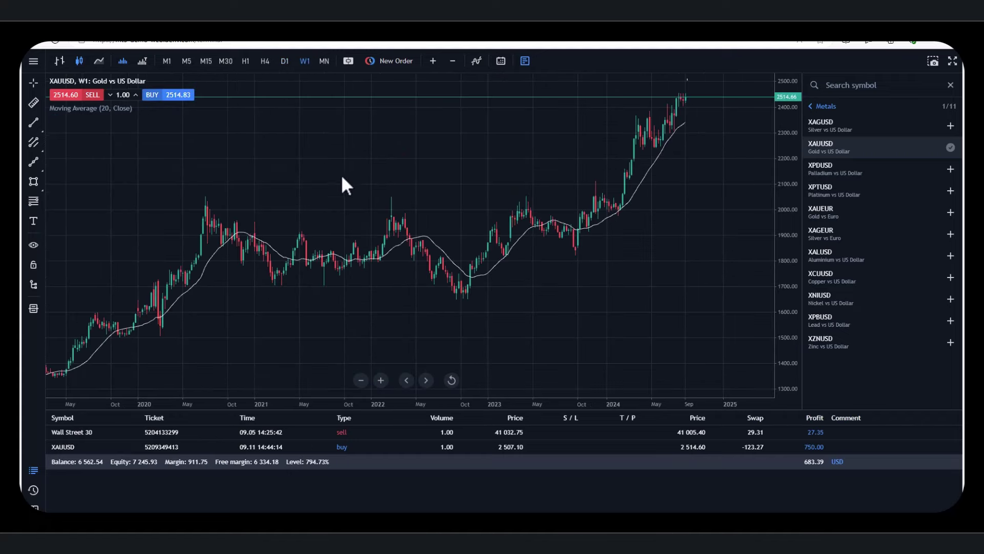
click(324, 61)
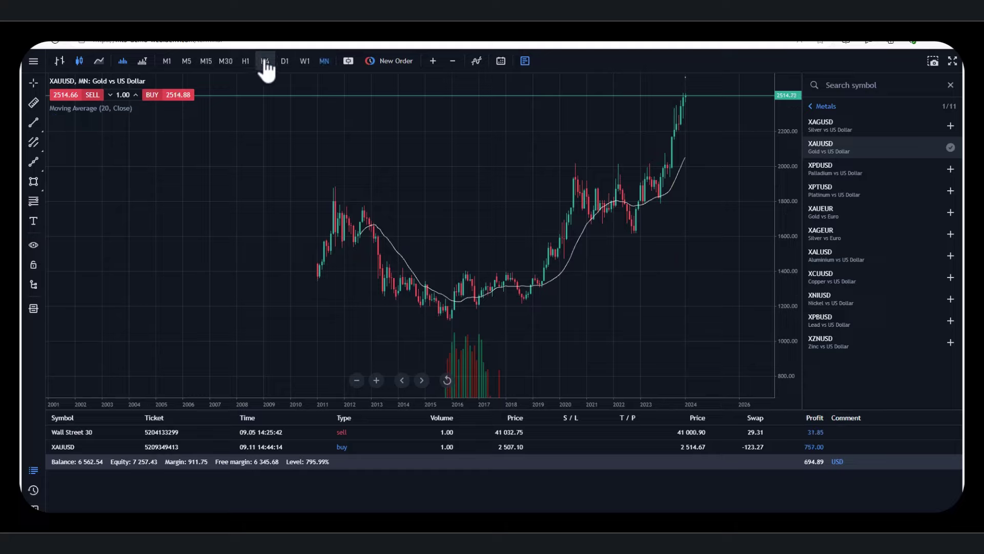
click(167, 61)
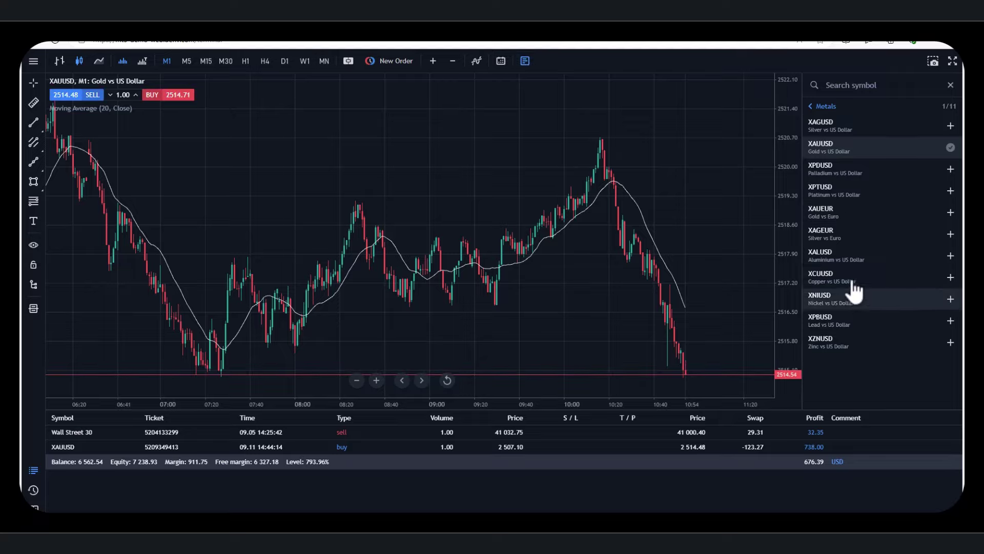
Browse the Metals symbol category, then hide the symbol list so the chart fills the width.
click(525, 64)
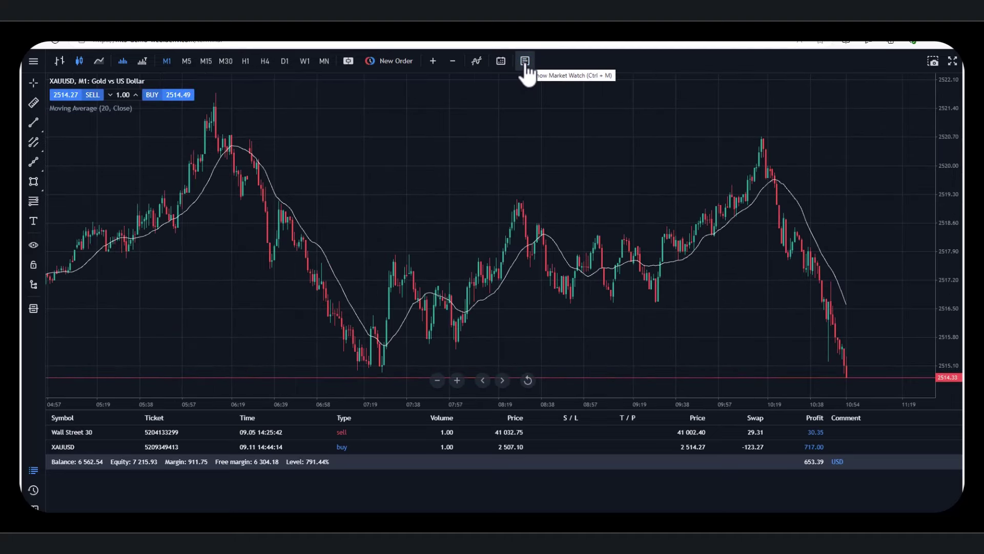
click(525, 64)
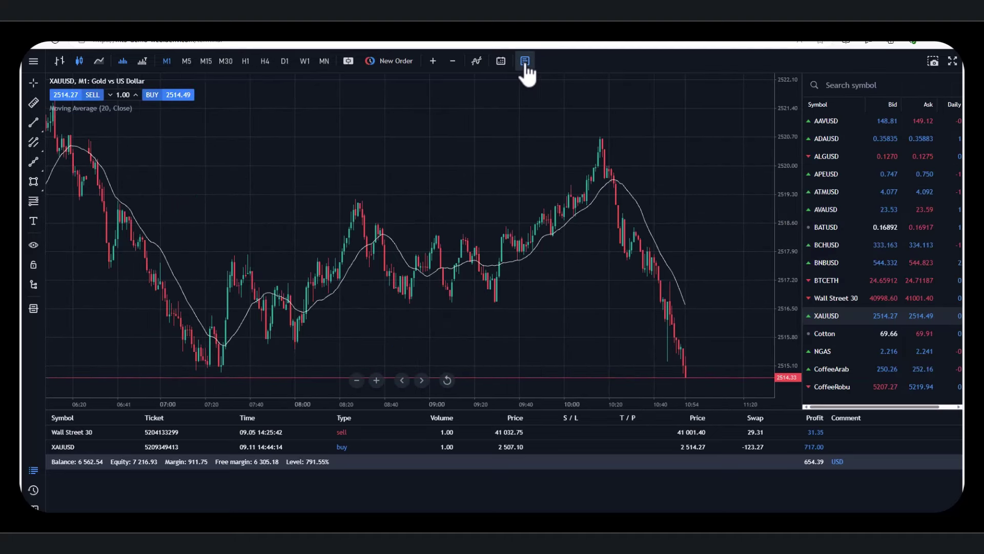
click(847, 87)
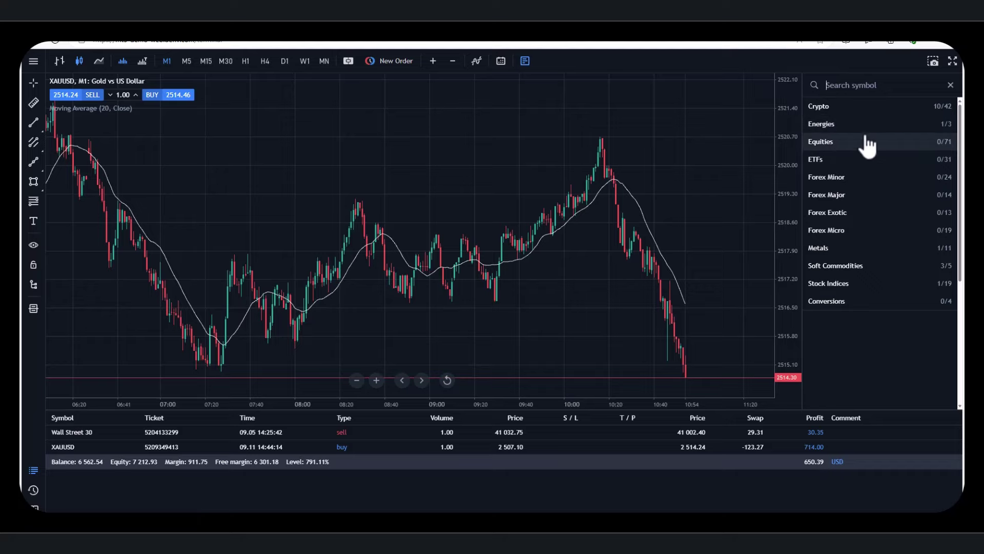
click(820, 249)
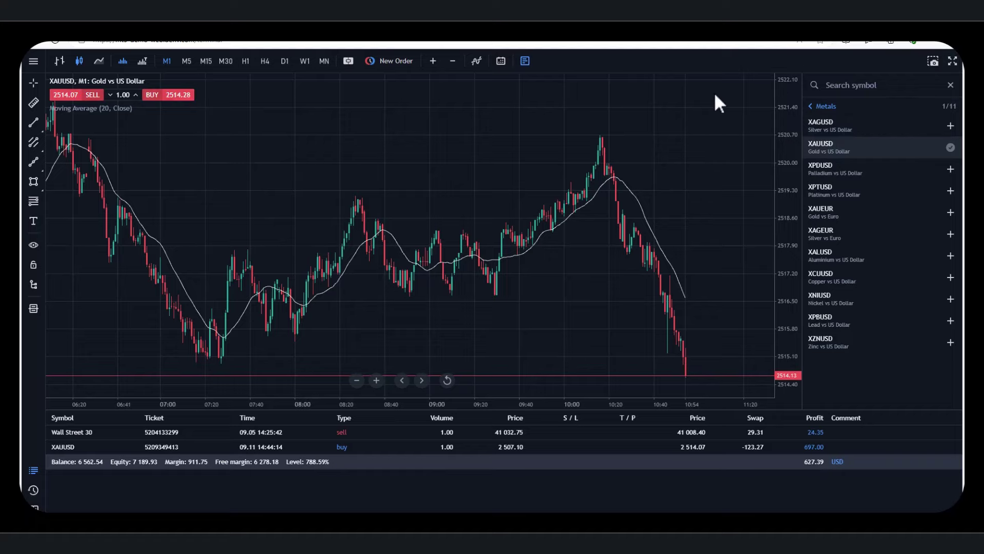
click(524, 60)
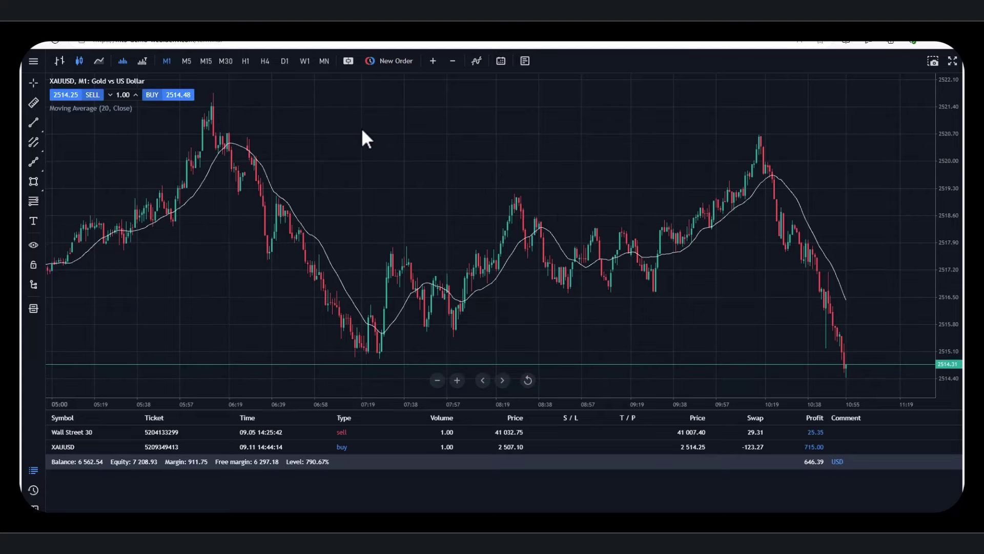
Add Bollinger Bands with default settings (10, Close) to the XAUUSD M1 chart.
click(476, 61)
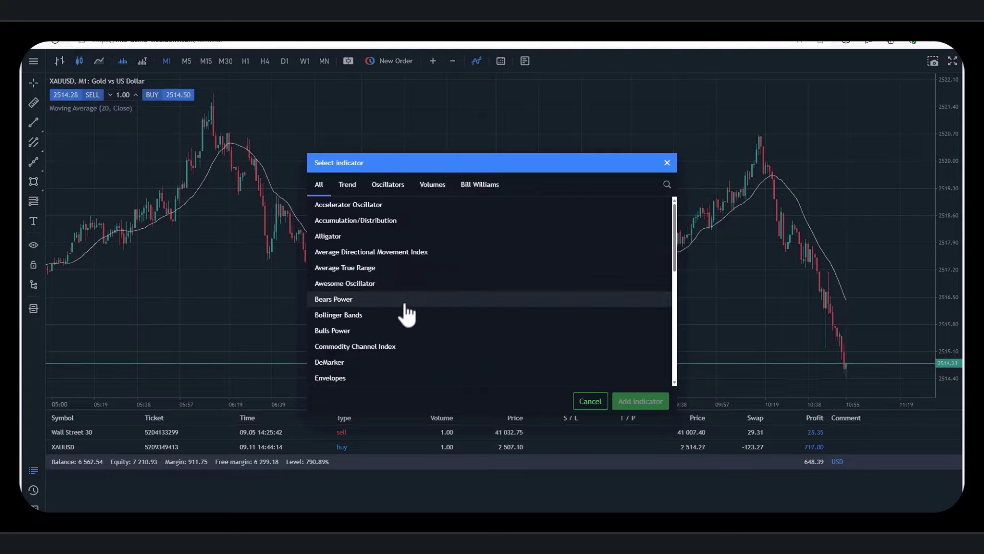
click(361, 320)
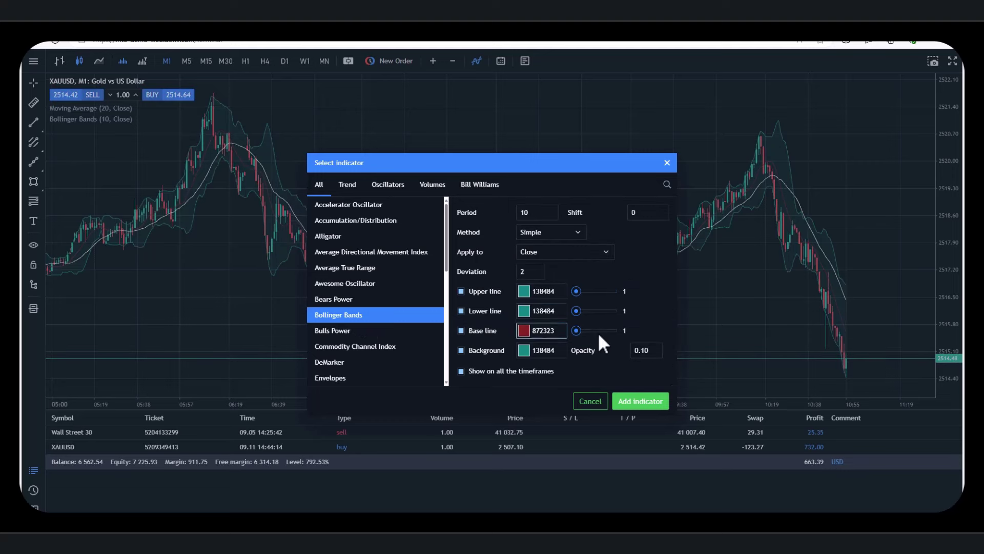
click(638, 401)
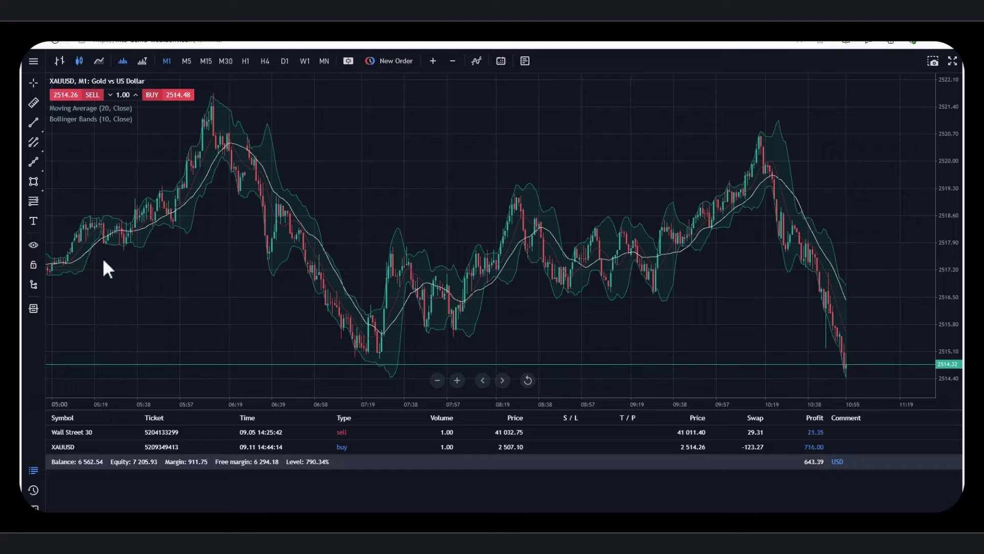
Delete Bollinger Bands from the drawings list and switch the gold chart to D1 daily candles.
click(33, 285)
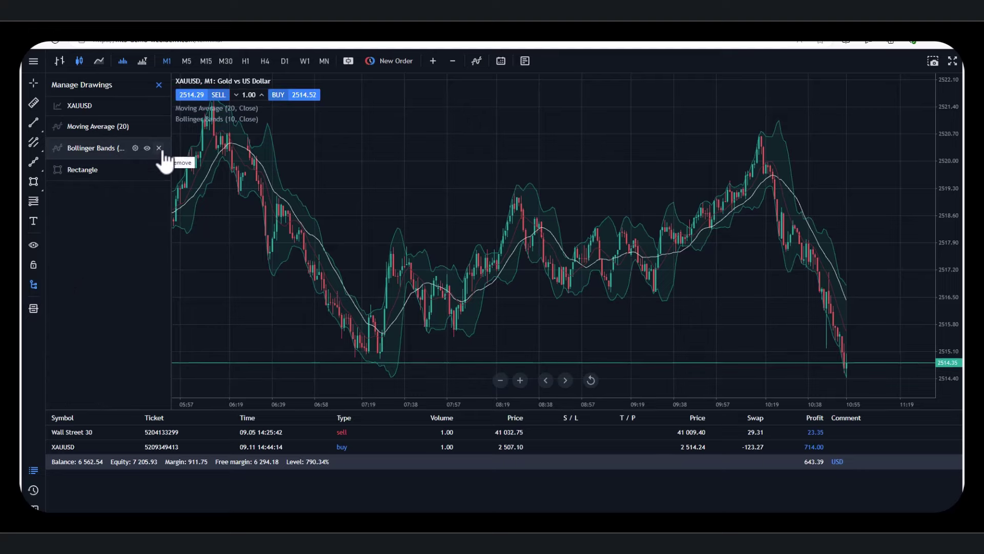
click(160, 149)
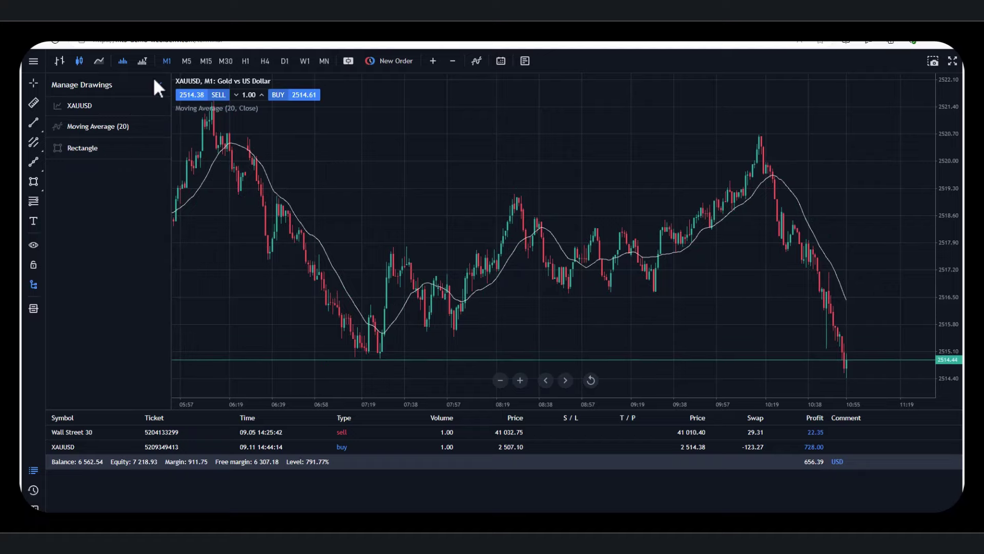
click(285, 62)
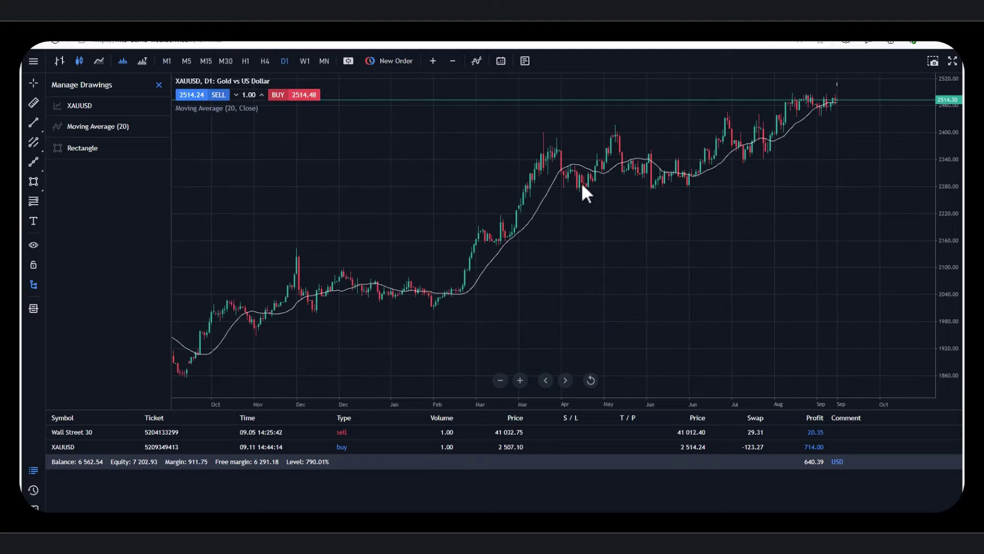
Switch the XAUUSD chart back to M1 one-minute candles.
click(166, 61)
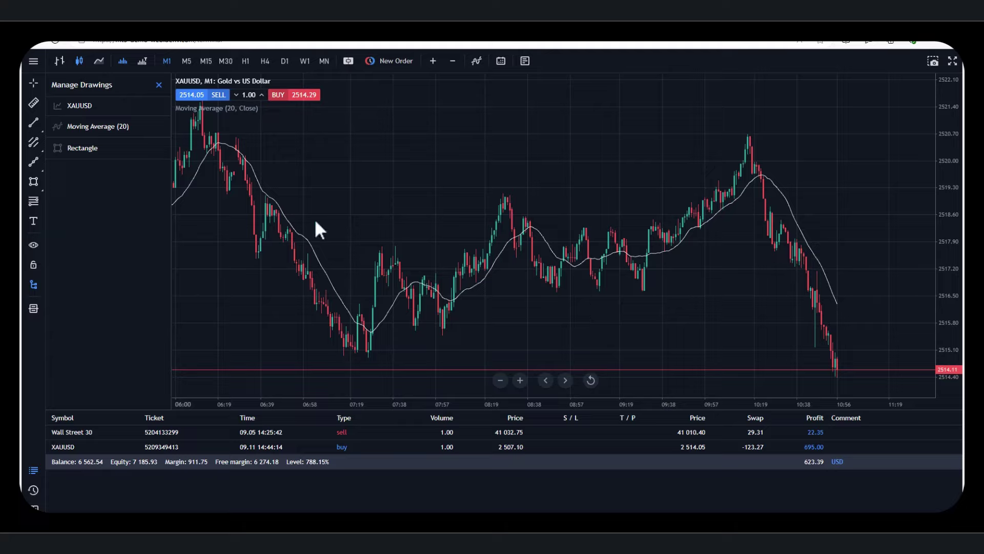
Lower the volume to 0.40 lots, sell XAUUSD, then bring up the Market Execution order form.
click(236, 96)
click(236, 95)
click(236, 95)
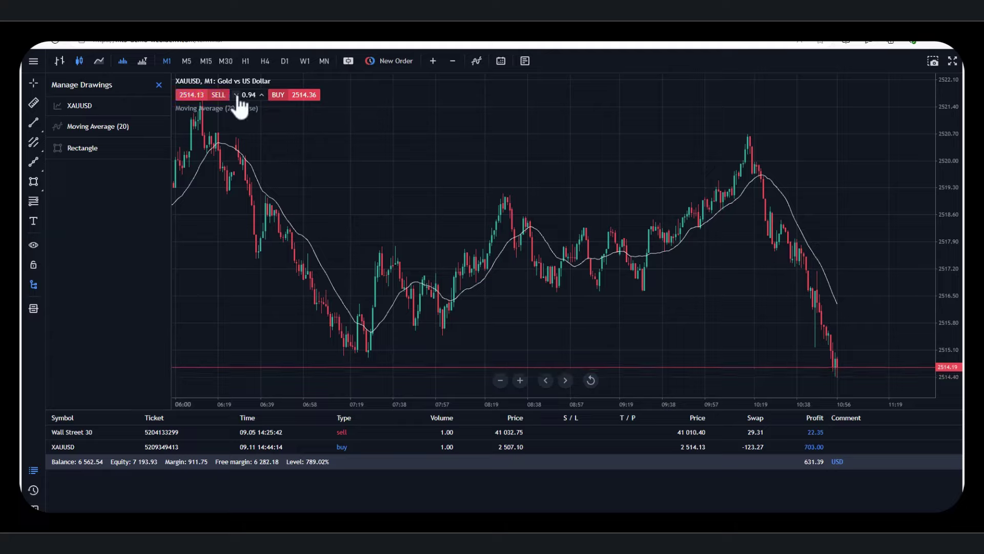
click(237, 96)
click(237, 96)
click(236, 95)
click(236, 95)
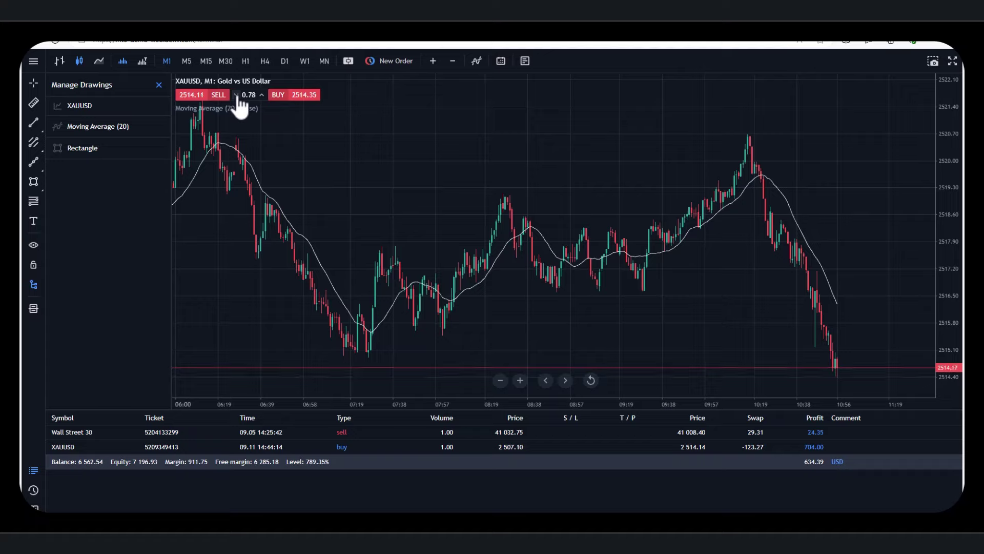
click(236, 96)
click(236, 96)
click(236, 96)
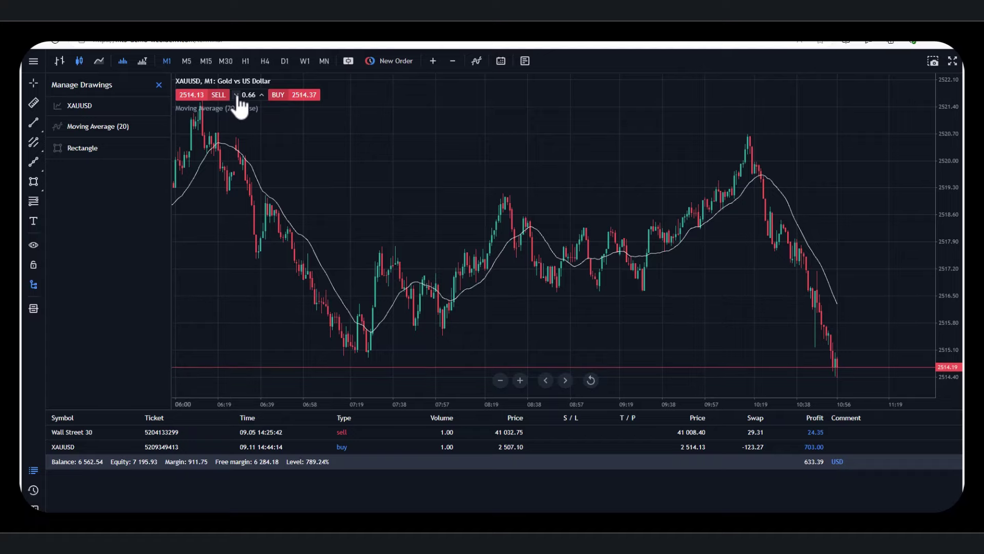
click(236, 95)
click(236, 96)
click(236, 95)
click(236, 95)
click(237, 95)
click(236, 96)
click(236, 95)
click(236, 95)
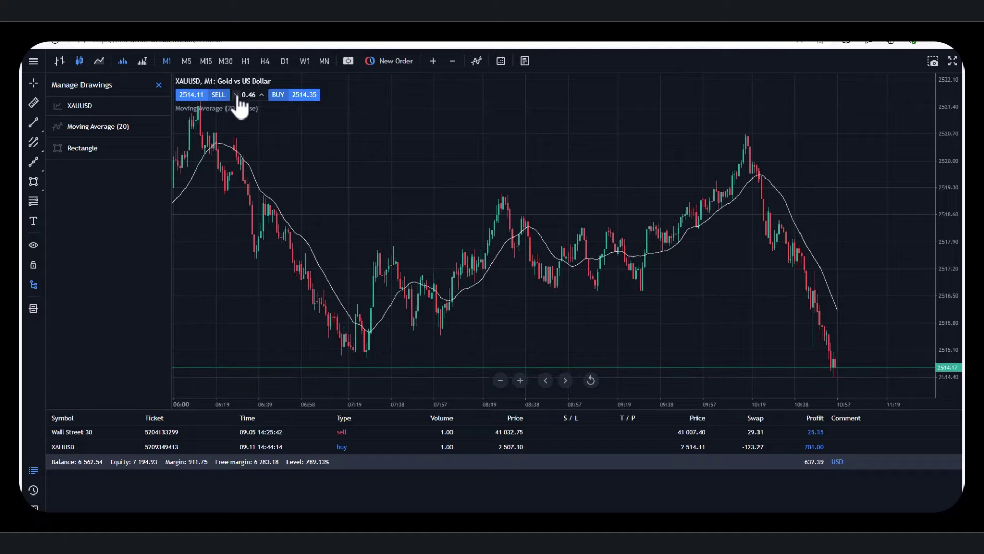
click(236, 95)
click(236, 95)
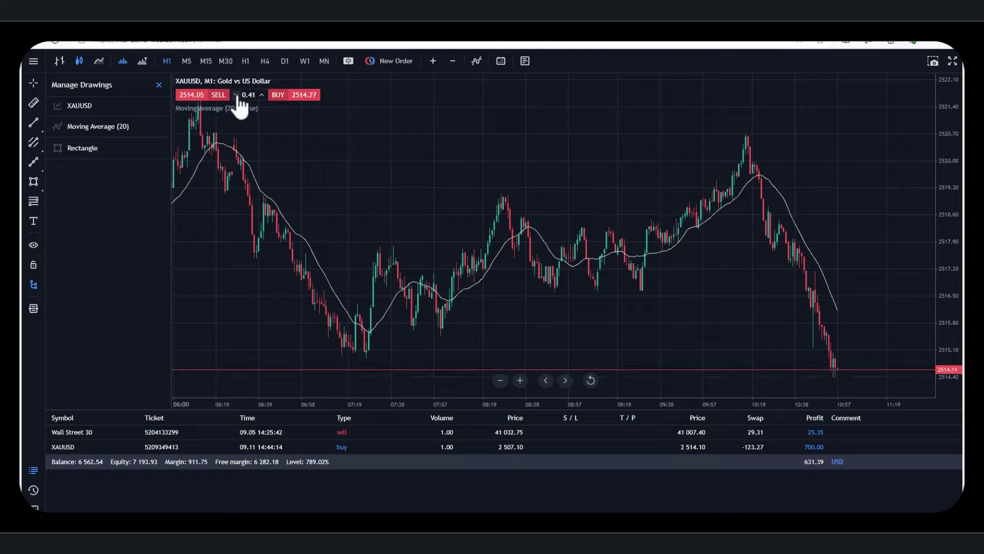
click(237, 96)
click(236, 96)
click(205, 98)
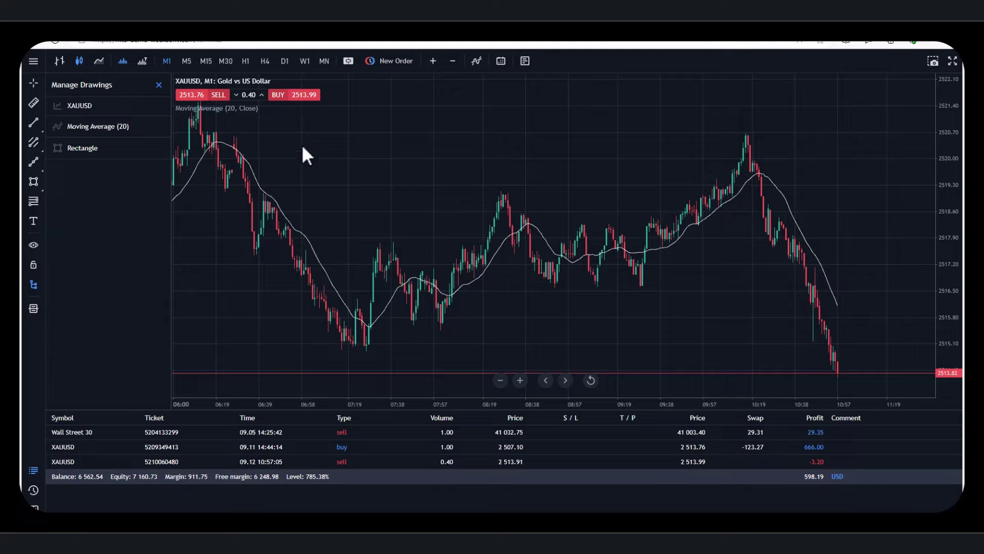
click(389, 62)
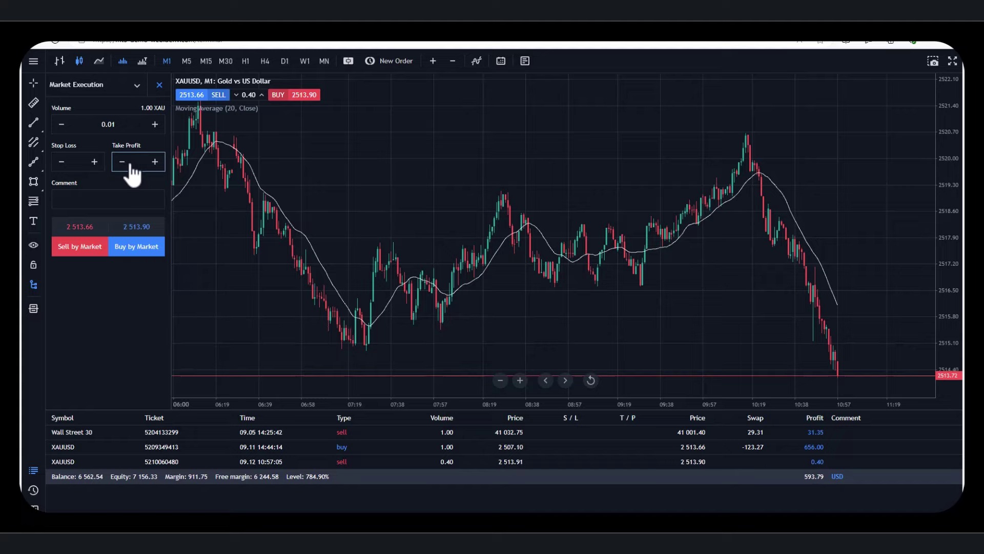
click(99, 88)
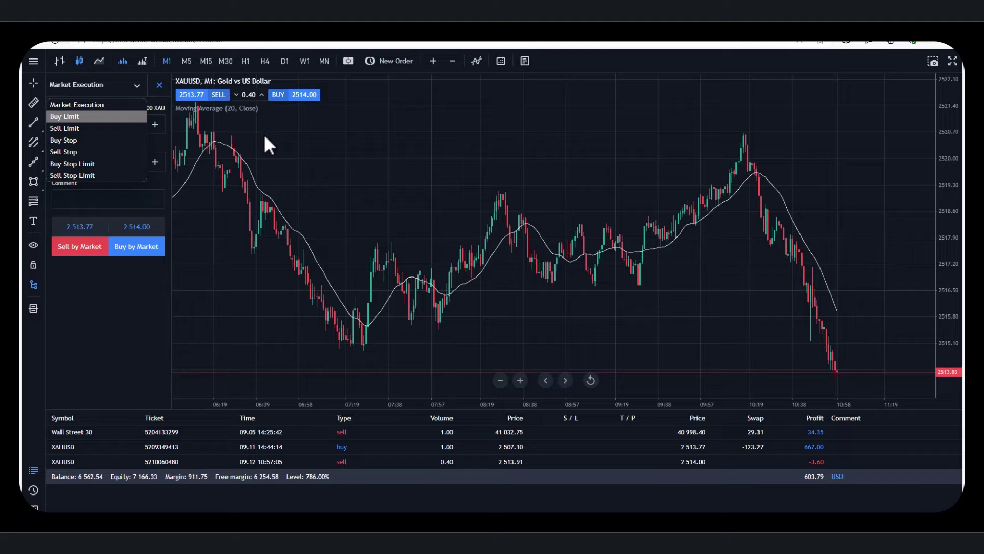
click(79, 104)
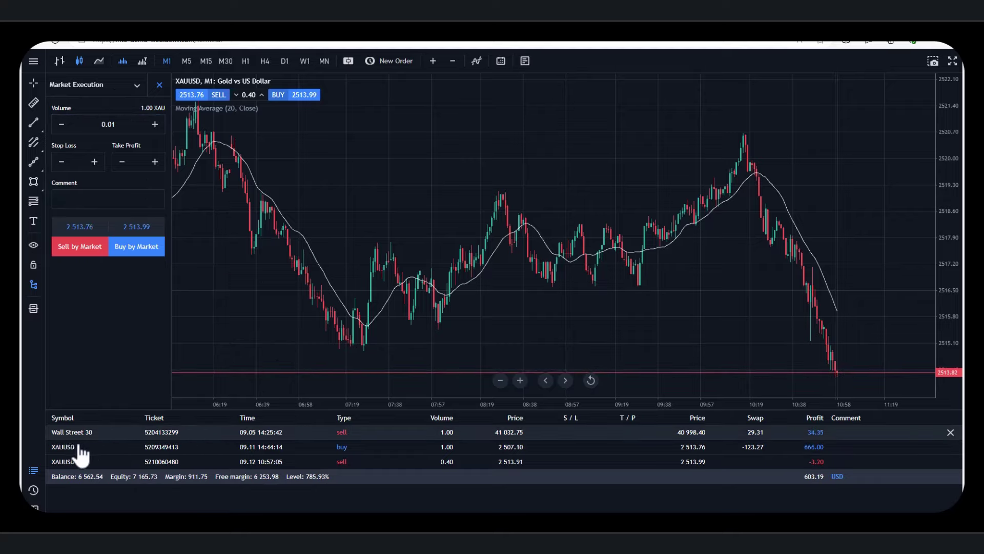
click(34, 471)
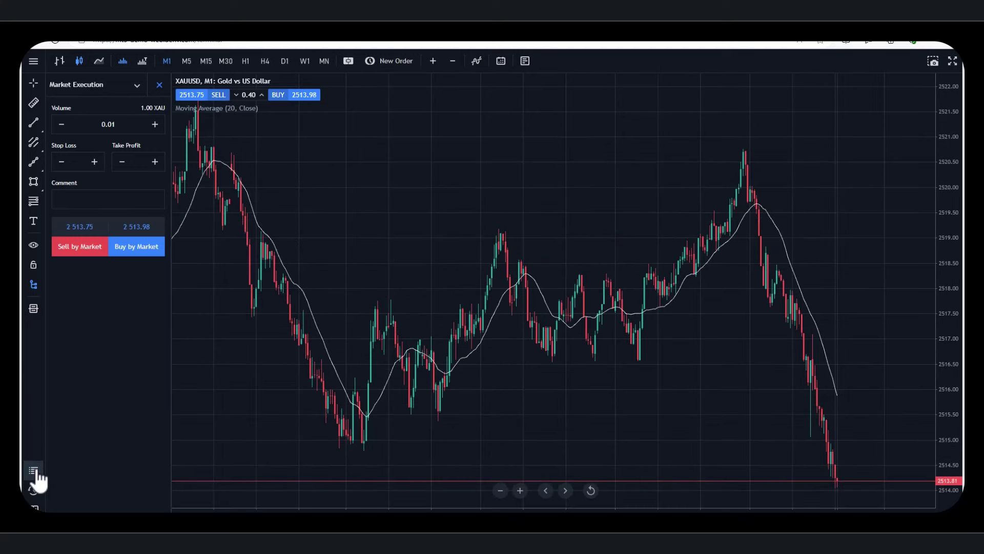
click(34, 471)
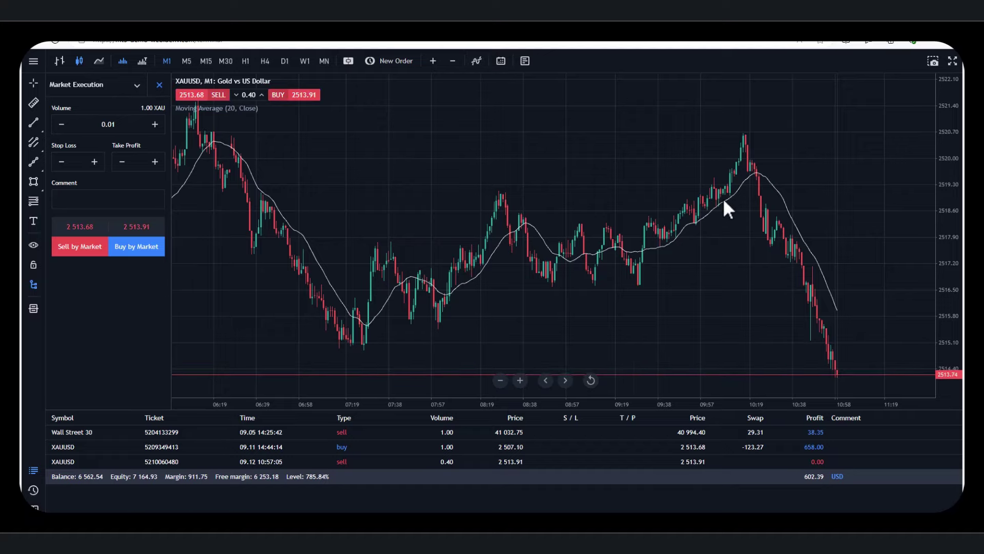
Zoom in on the gold chart to about 08:50–11:30 around the recent drop.
scroll(723, 198, up, 1)
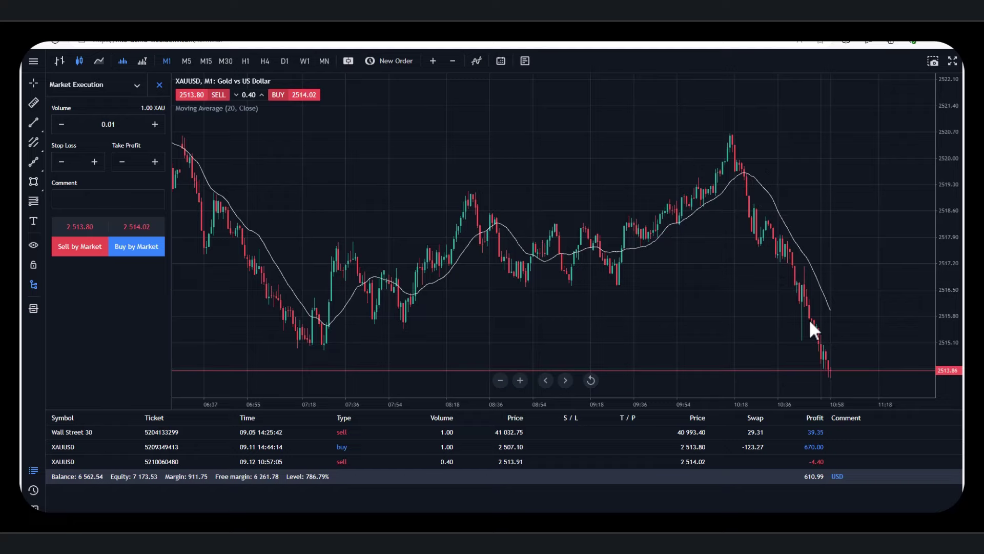
scroll(808, 319, up, 4)
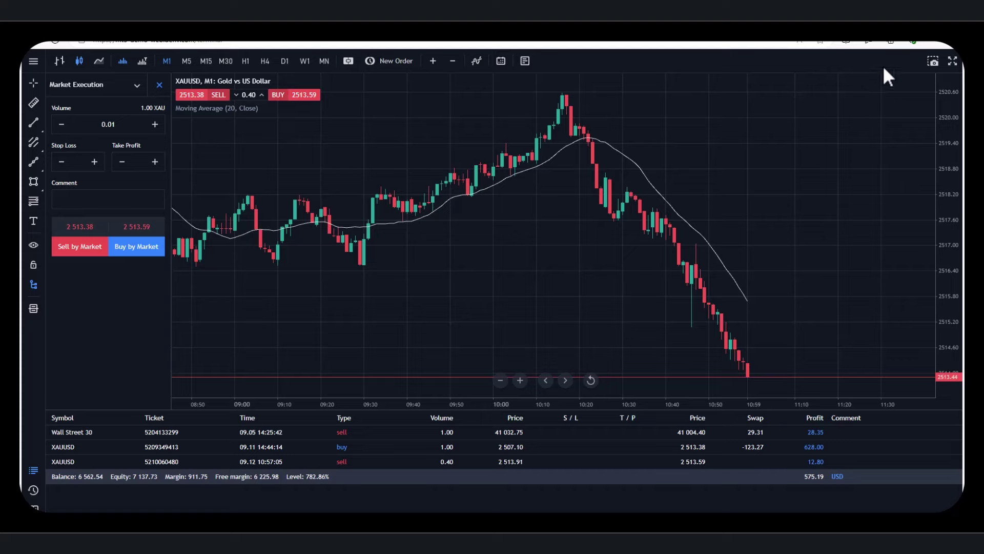
Split Edge between the trading chart and Barchart's Gold Cash opinion page, widening the chart pane.
click(846, 39)
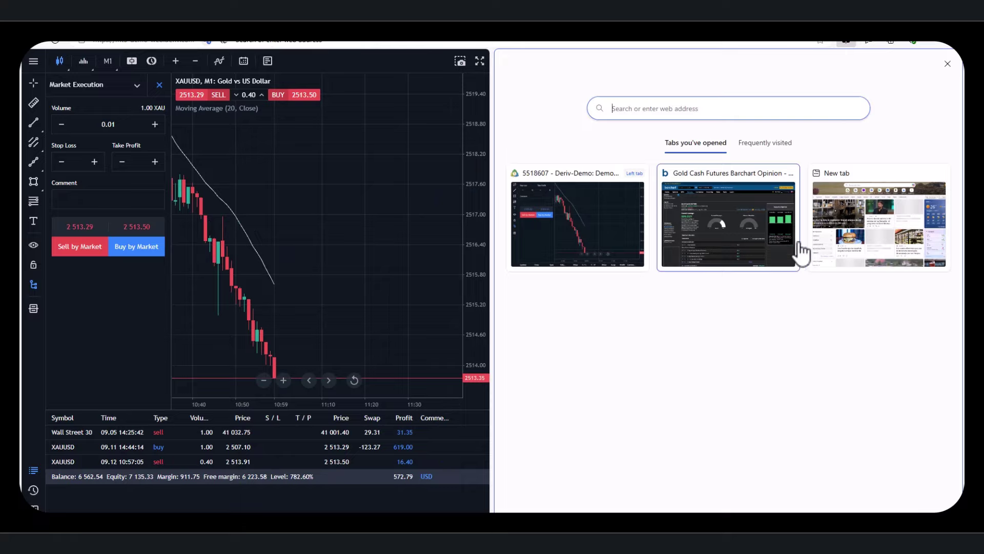
click(730, 233)
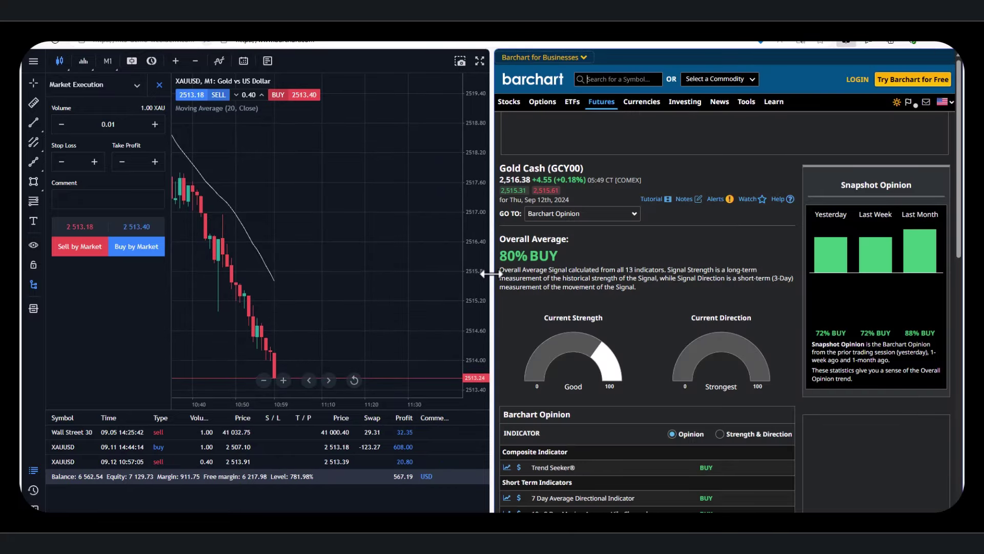
drag(491, 274, 787, 236)
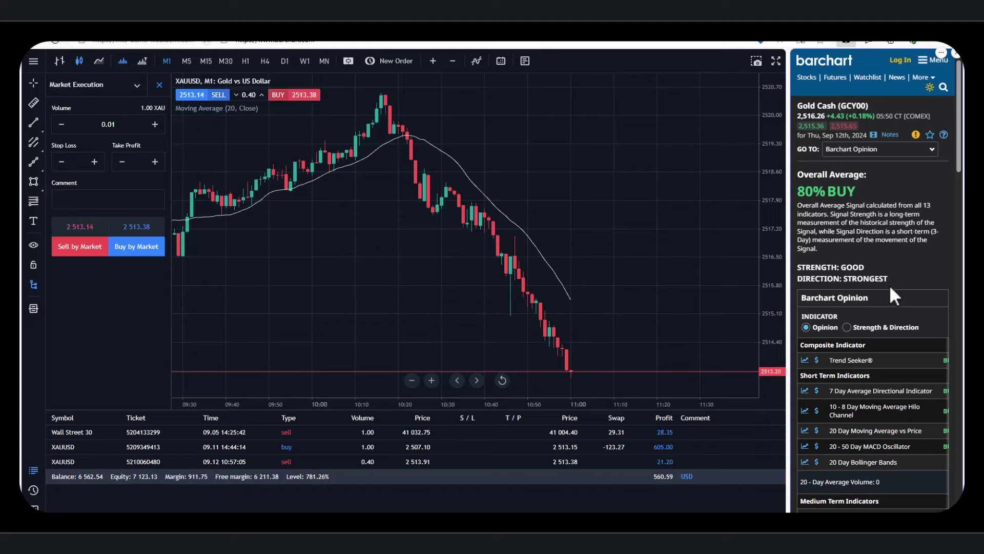
Go to Barchart's futures overview and pick Gold Dec '24 (GCZ24), quoted at 2,543.0.
scroll(891, 288, down, 1)
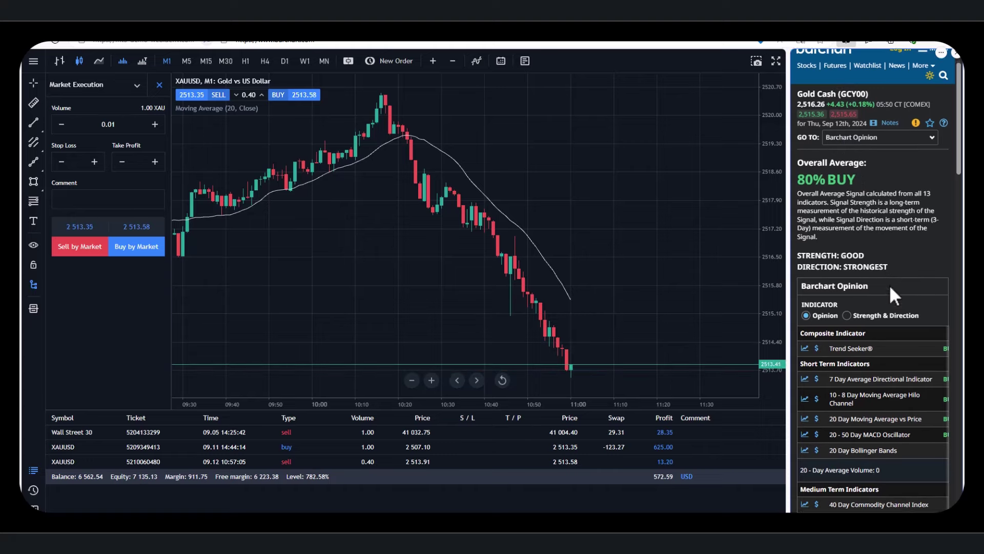
scroll(891, 287, down, 2)
scroll(890, 287, up, 3)
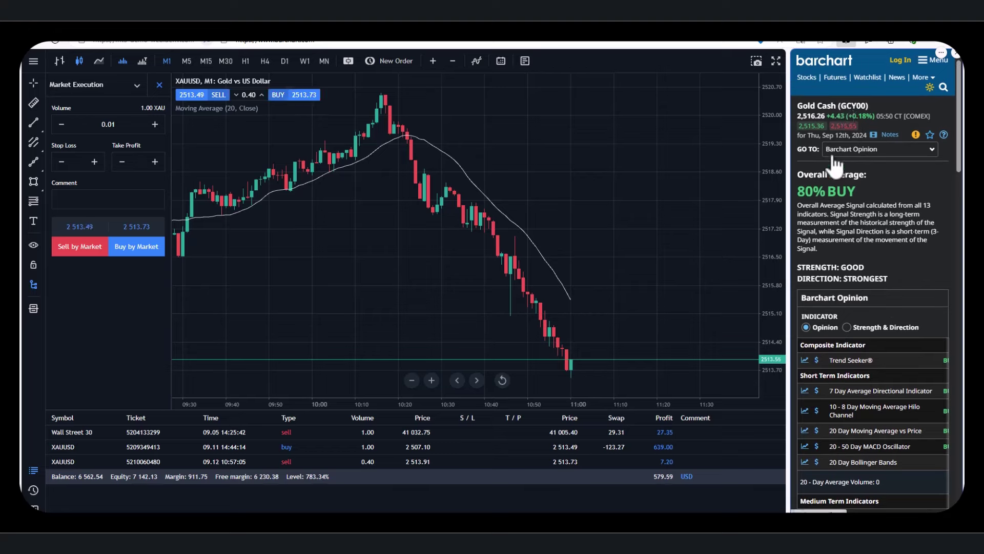
click(835, 79)
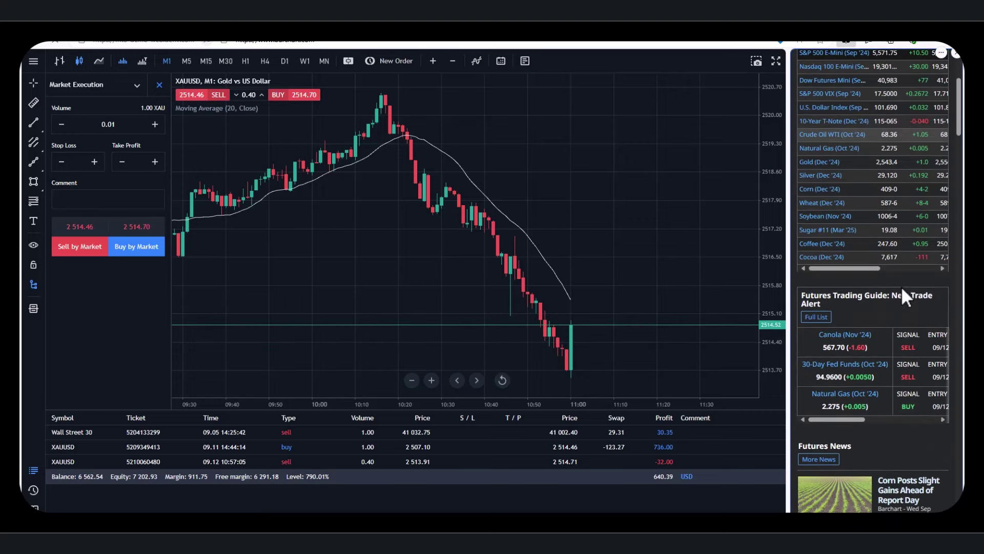
scroll(901, 286, up, 4)
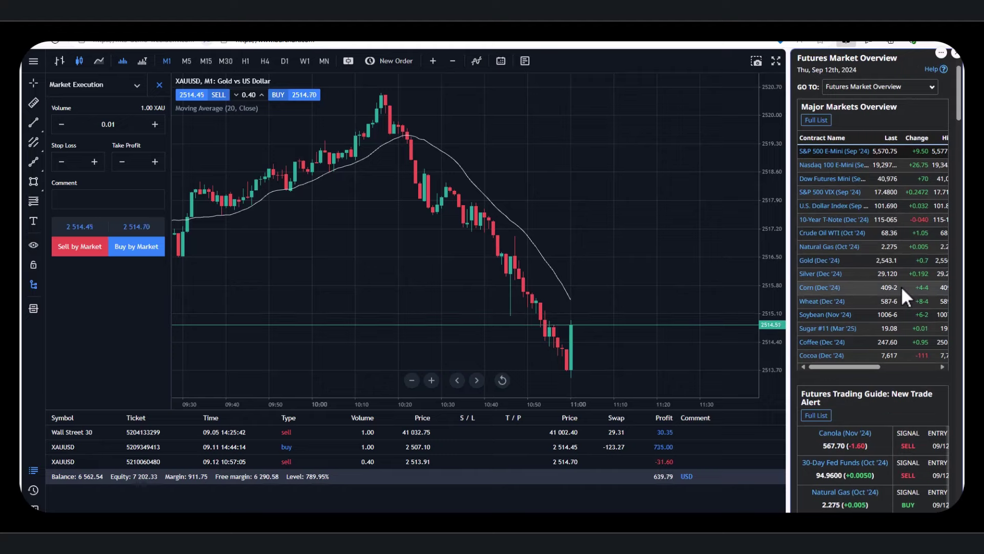
click(824, 261)
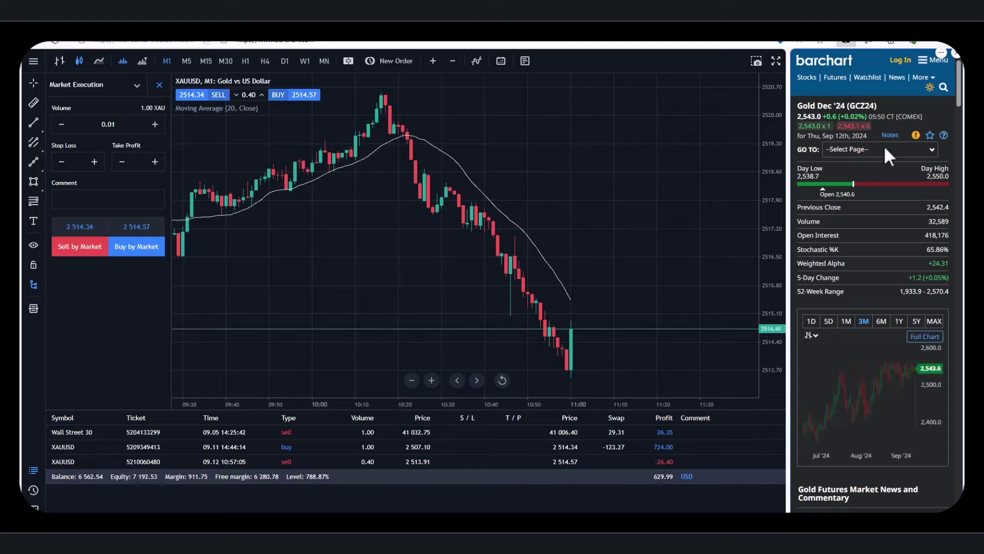
Switch Gold Dec '24 to its Barchart Opinion page (72% BUY) and dismiss the sign-up popup.
click(886, 150)
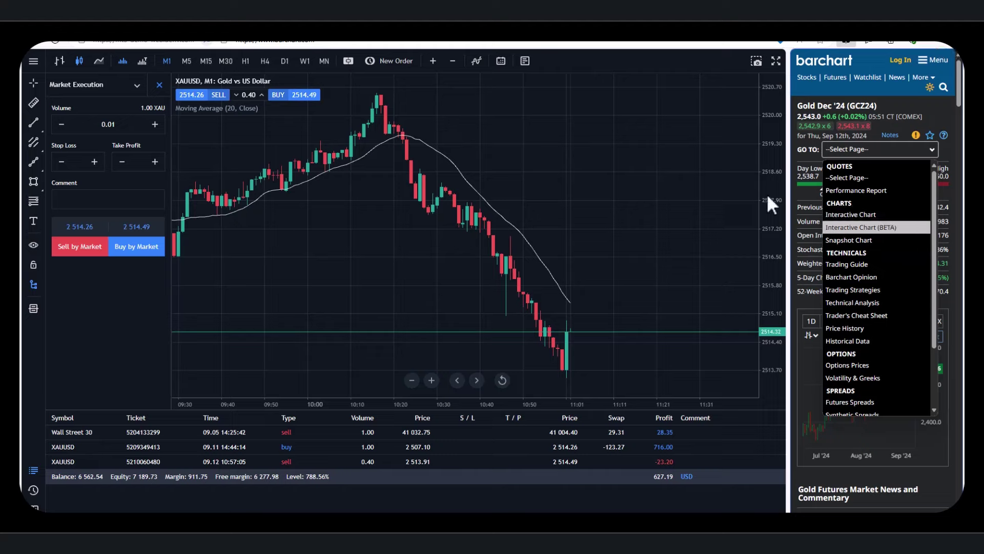
click(848, 277)
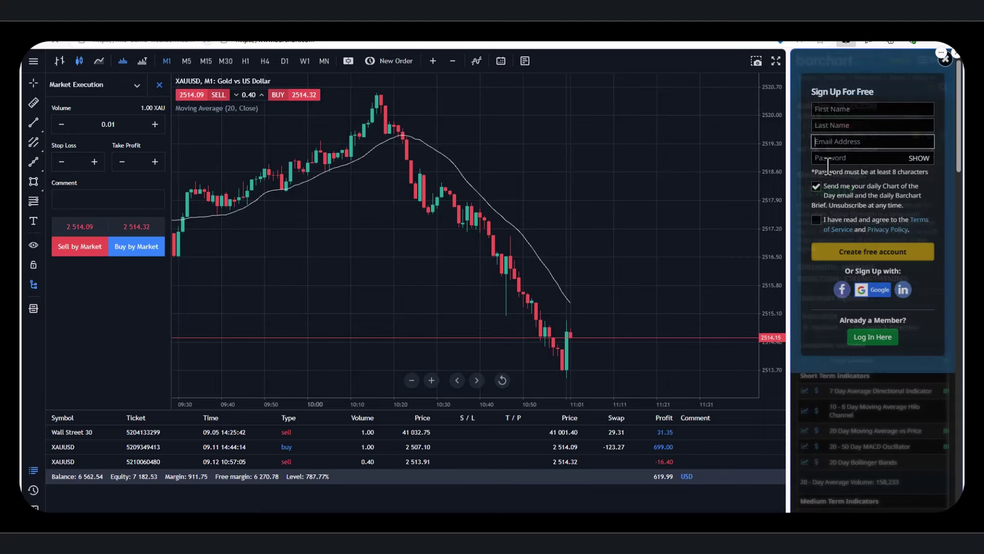
click(945, 59)
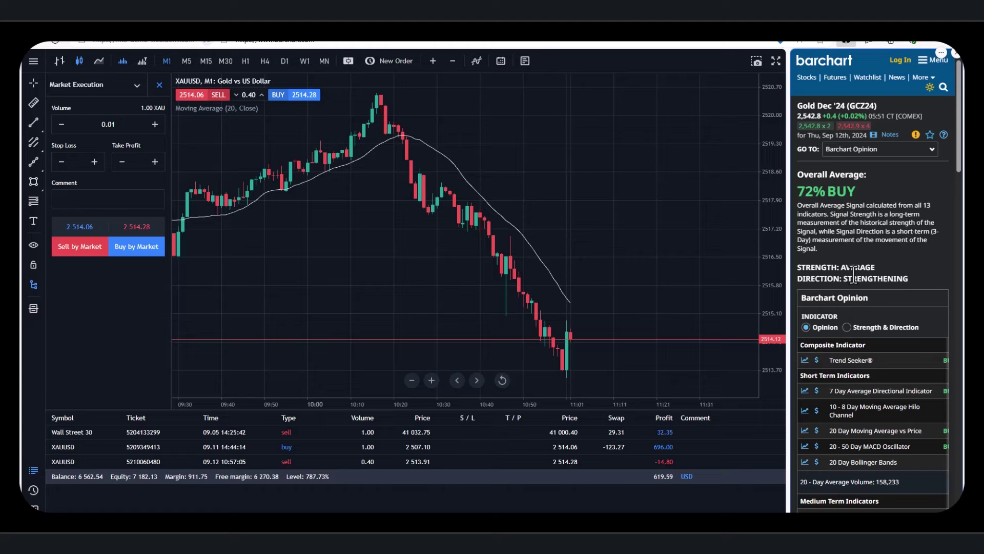
scroll(853, 274, down, 1)
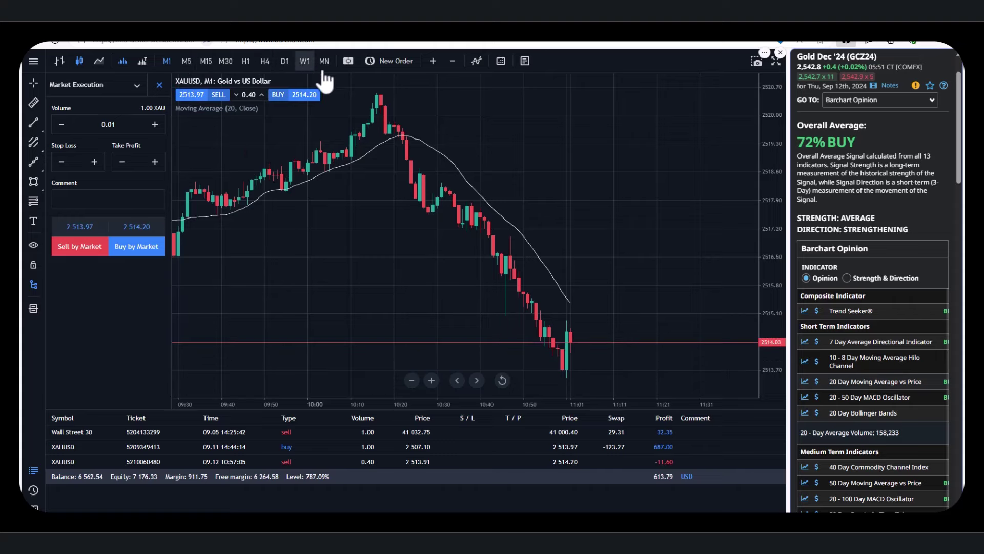
Set the XAUUSD chart to D1 and bring Barchart's Support & Resistance section (2,586.3–2,499.3) into view.
click(286, 62)
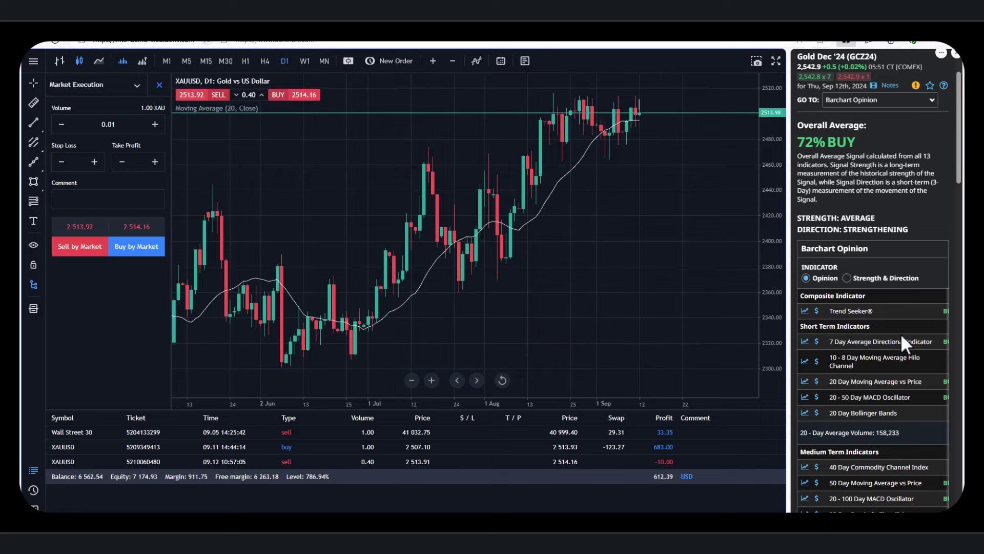
scroll(902, 378, down, 5)
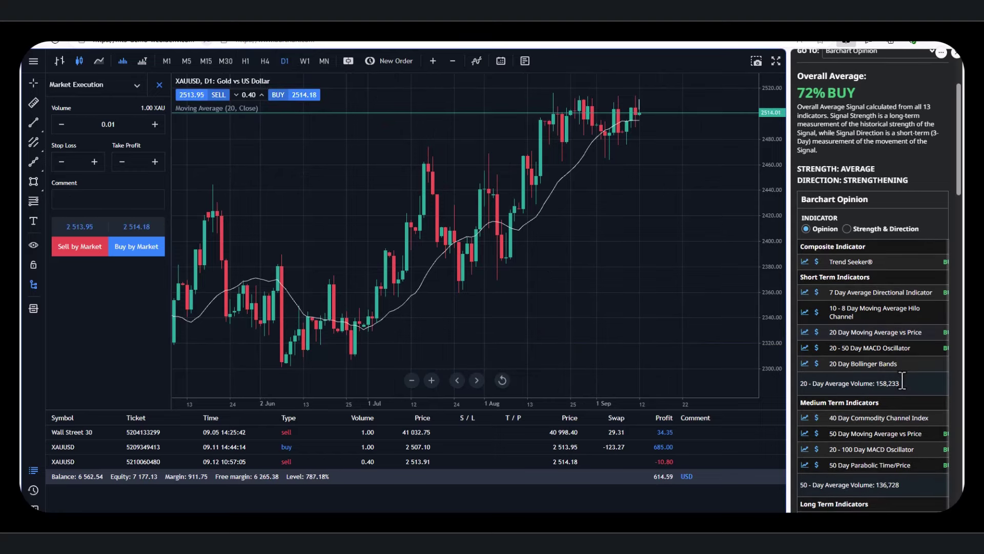
scroll(902, 380, down, 3)
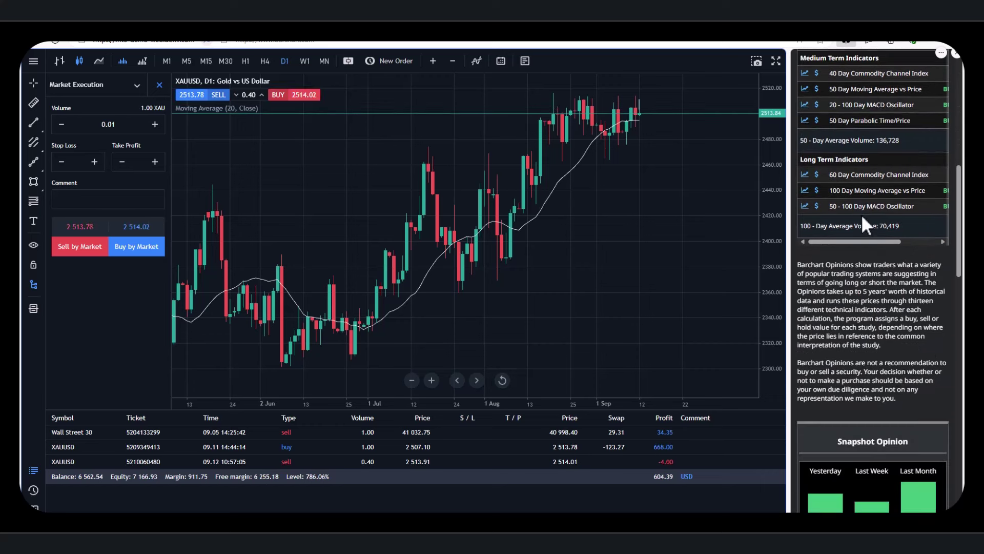
scroll(863, 218, down, 3)
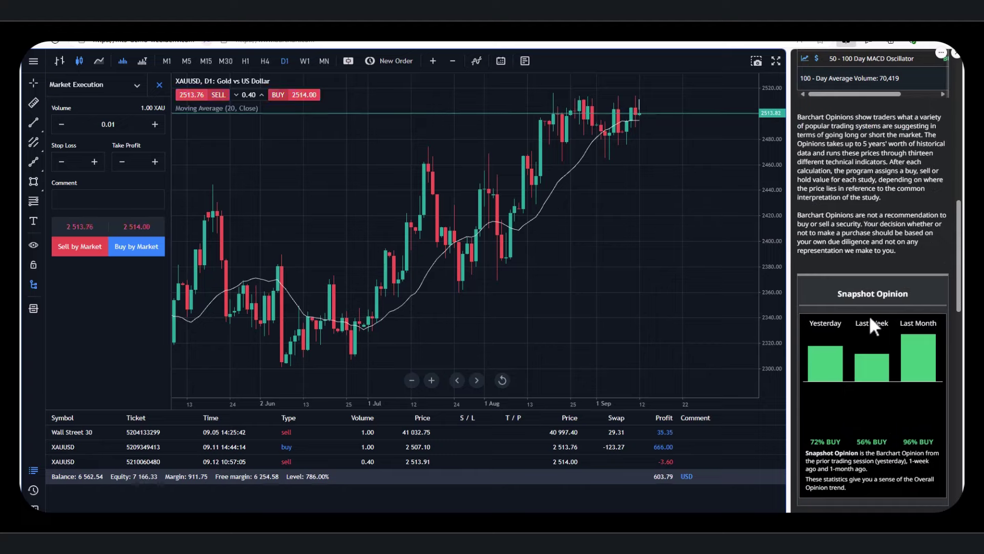
scroll(869, 315, down, 5)
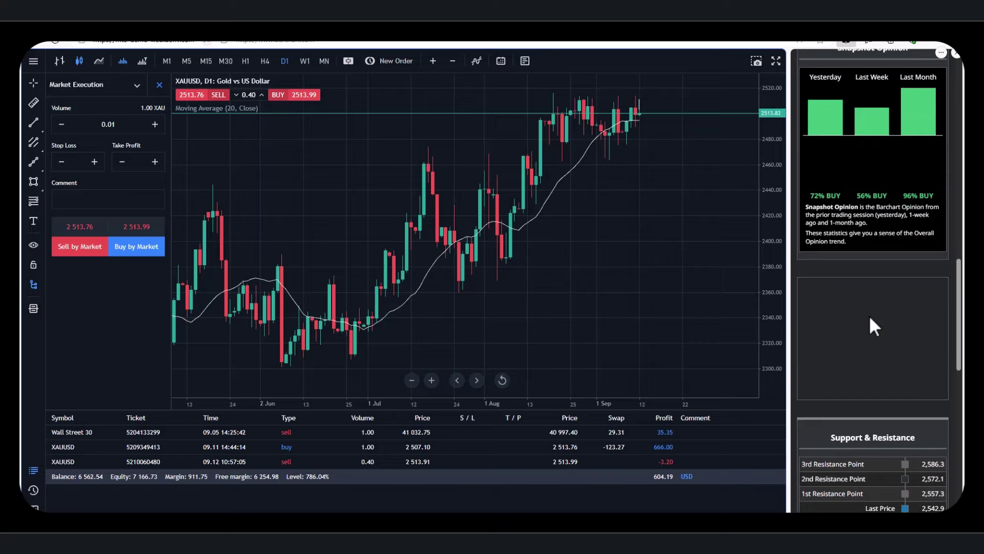
scroll(869, 314, down, 2)
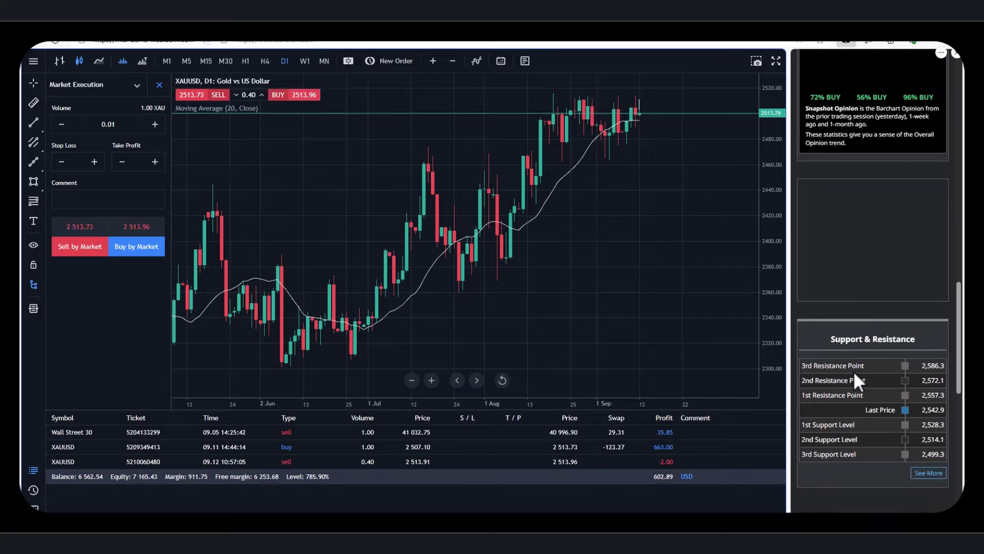
scroll(870, 435, down, 2)
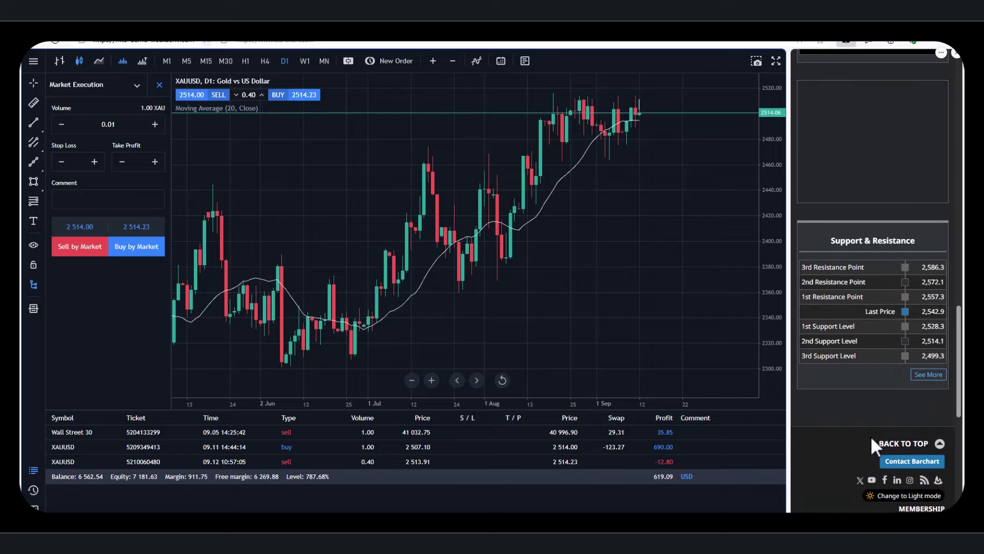
Open the Gold Dec '24 Trader's Cheat Sheet and review its levels from 2,765.1 down.
click(919, 376)
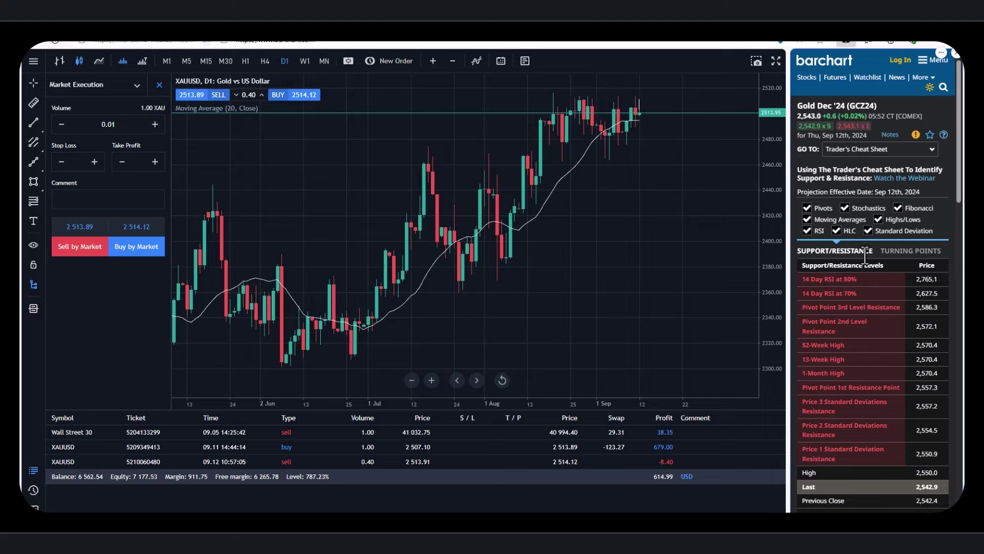
scroll(865, 255, down, 1)
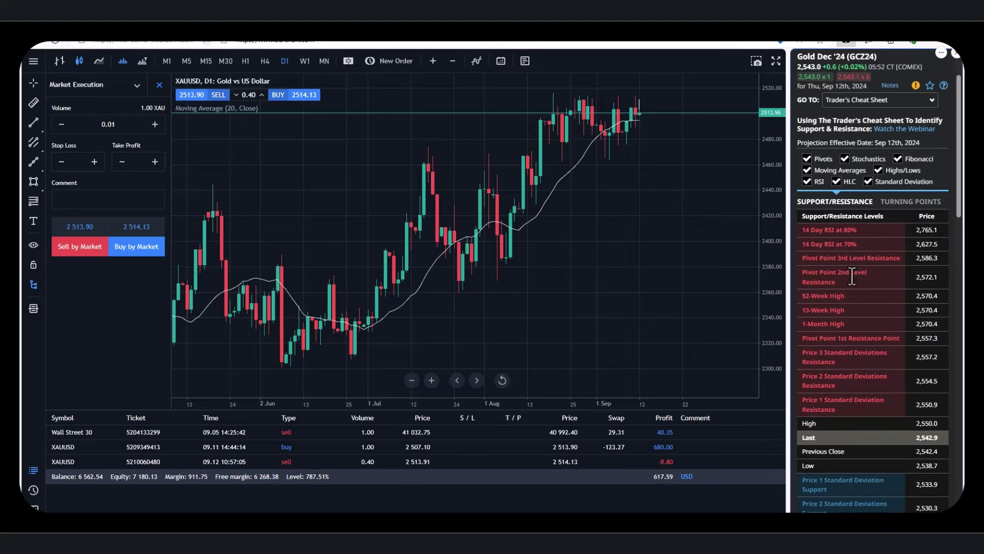
scroll(889, 294, down, 5)
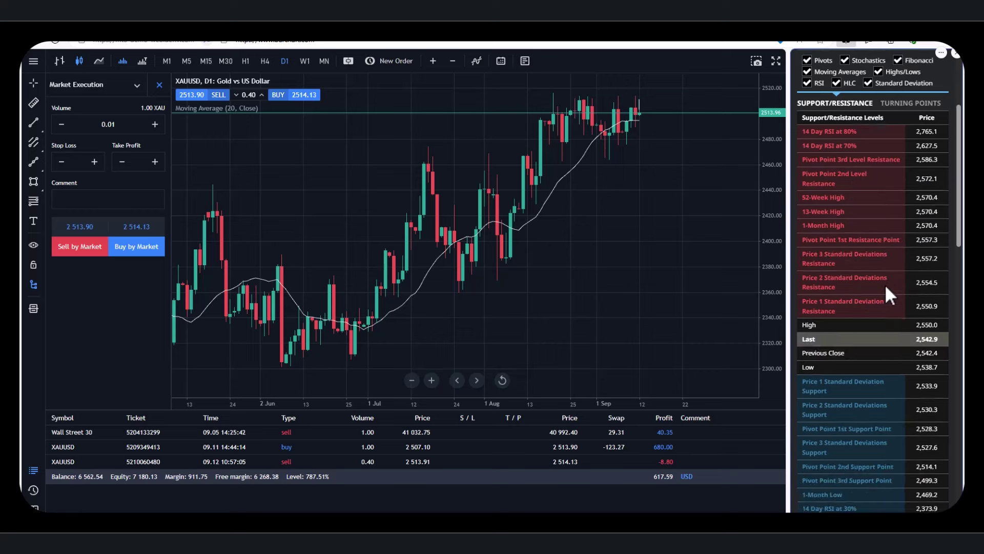
scroll(885, 288, up, 6)
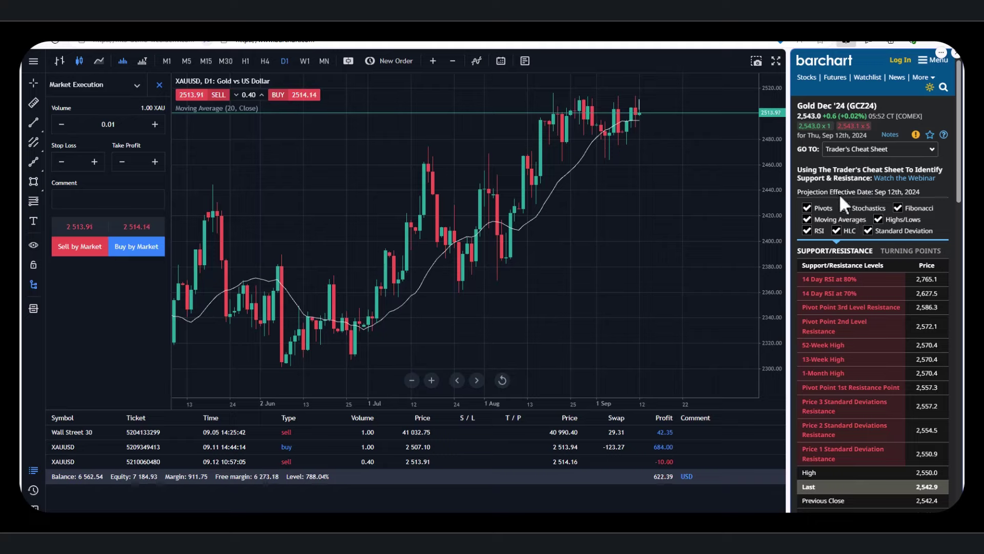
scroll(849, 241, down, 1)
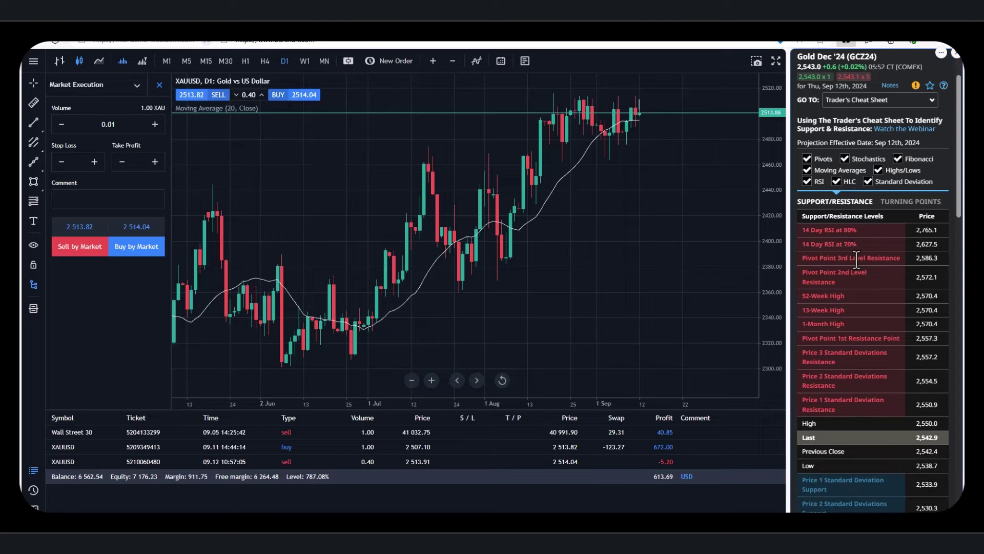
scroll(856, 259, up, 1)
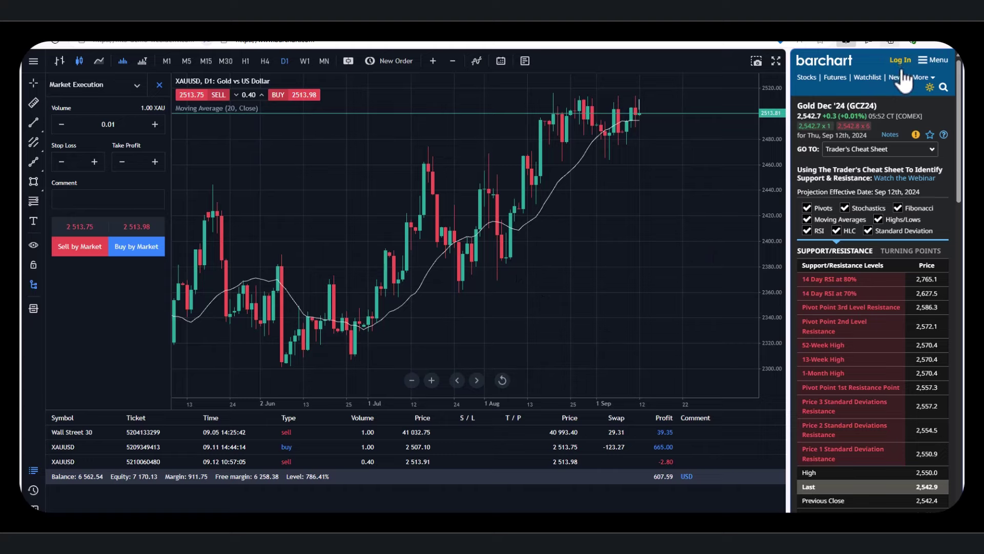
Open Barchart's symbol search from the cheat sheet page.
click(943, 87)
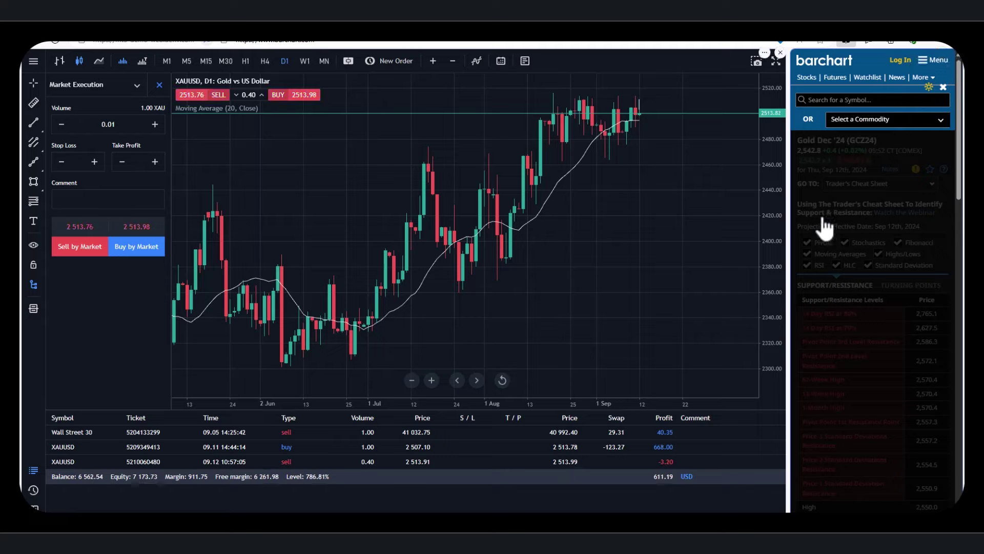
scroll(861, 222, down, 1)
scroll(857, 220, up, 1)
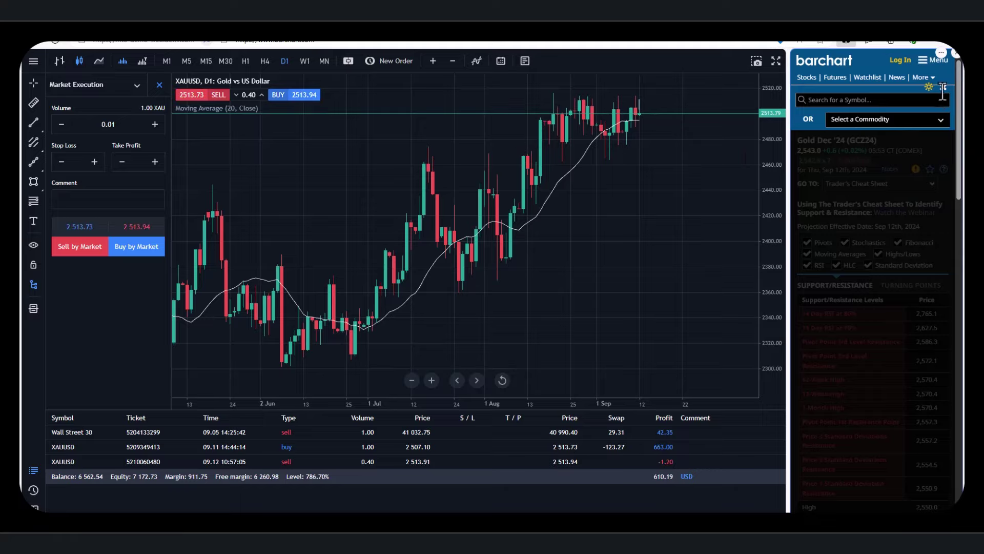
Show the Cheat Sheet full page in split screen beside the Deriv-Demo XAUUSD daily chart.
click(846, 38)
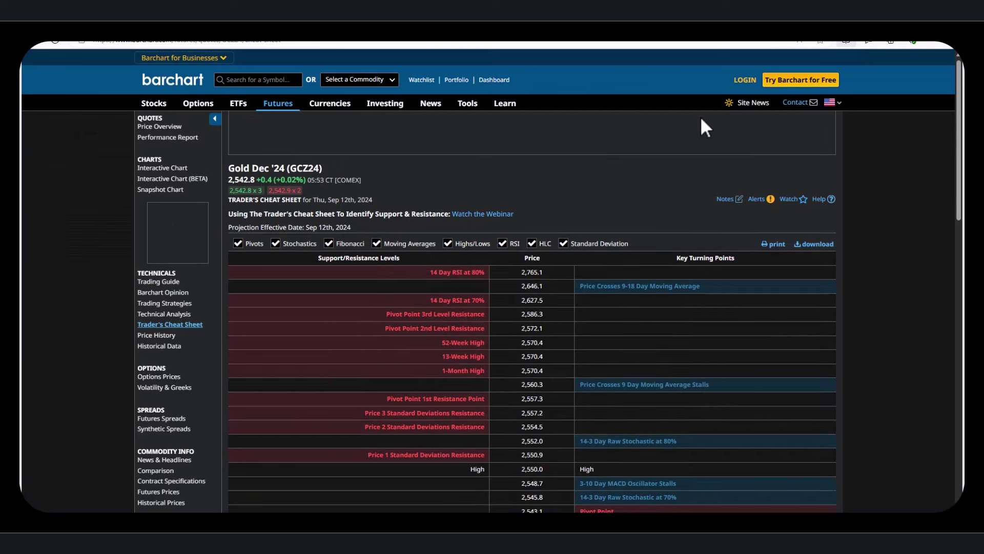
click(850, 40)
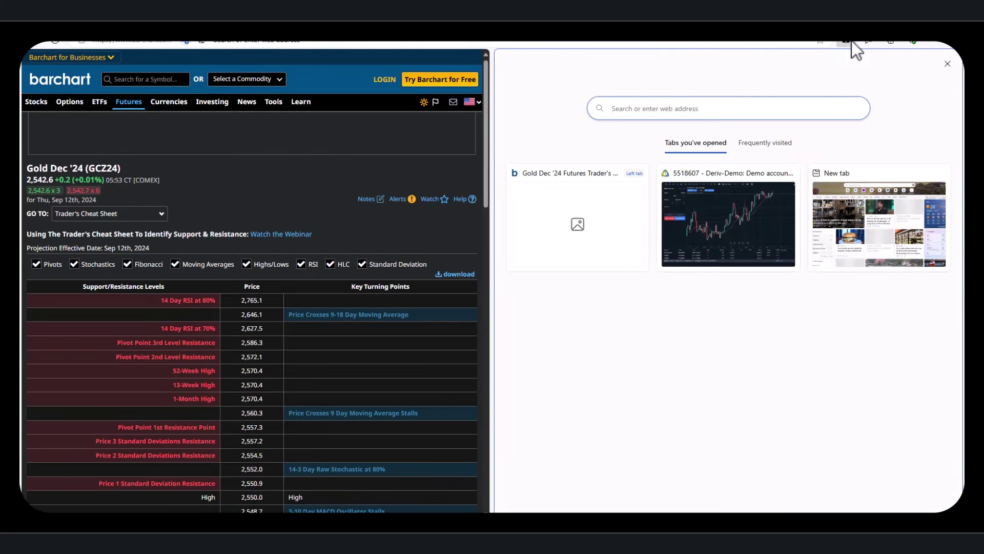
click(712, 247)
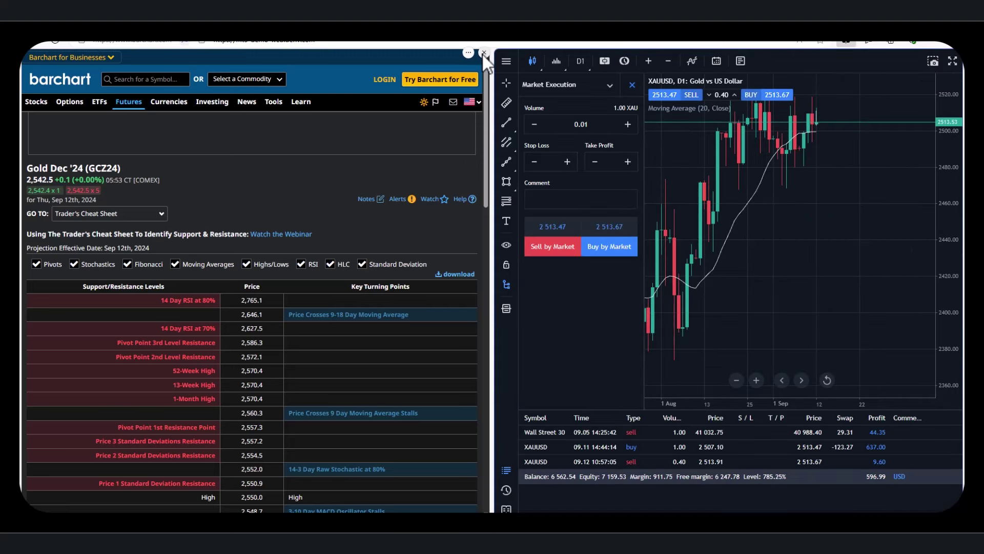
click(483, 53)
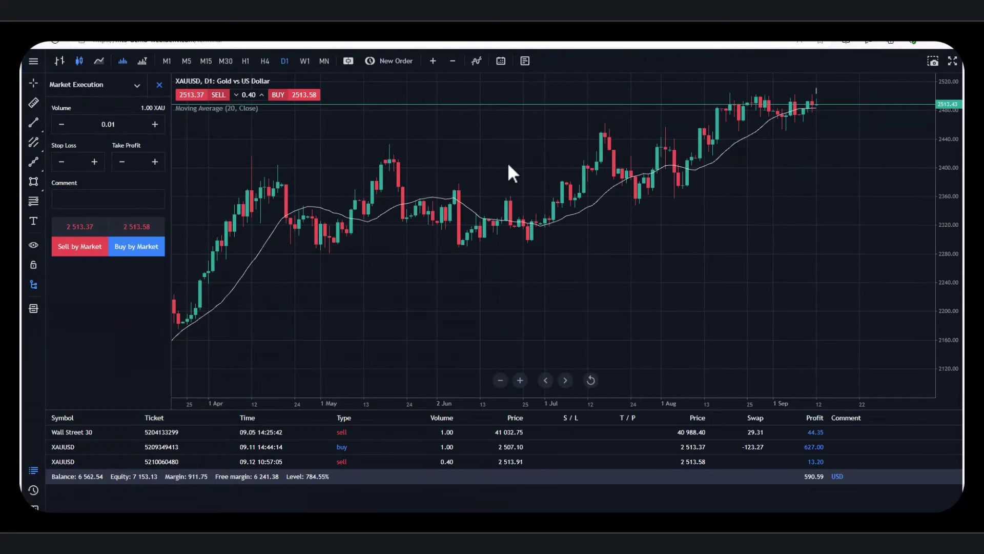